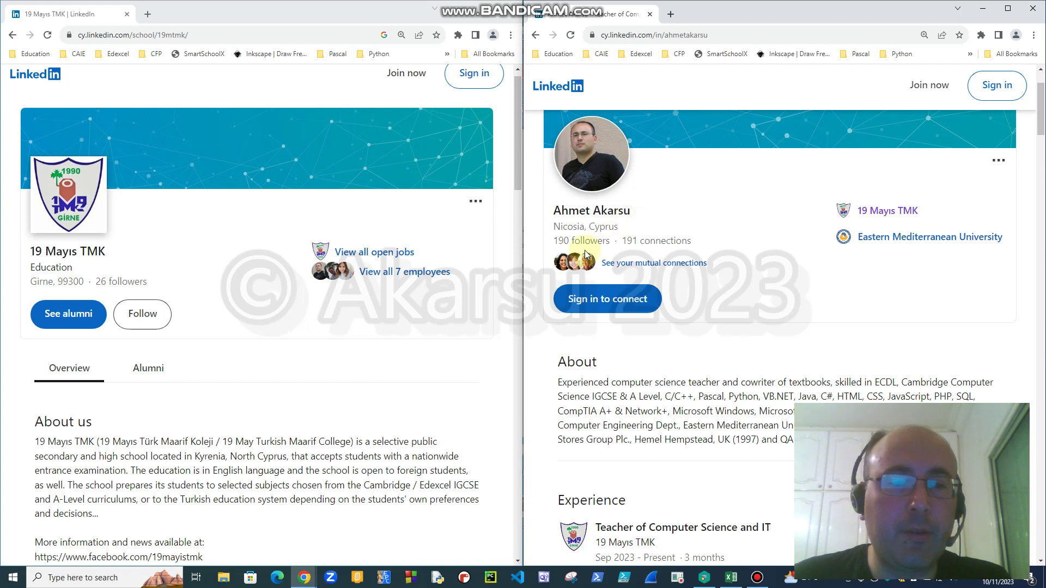
# On the Results - 8E sheet, change the last student's Final Mark in C6 to 10
pyautogui.click(731, 578)
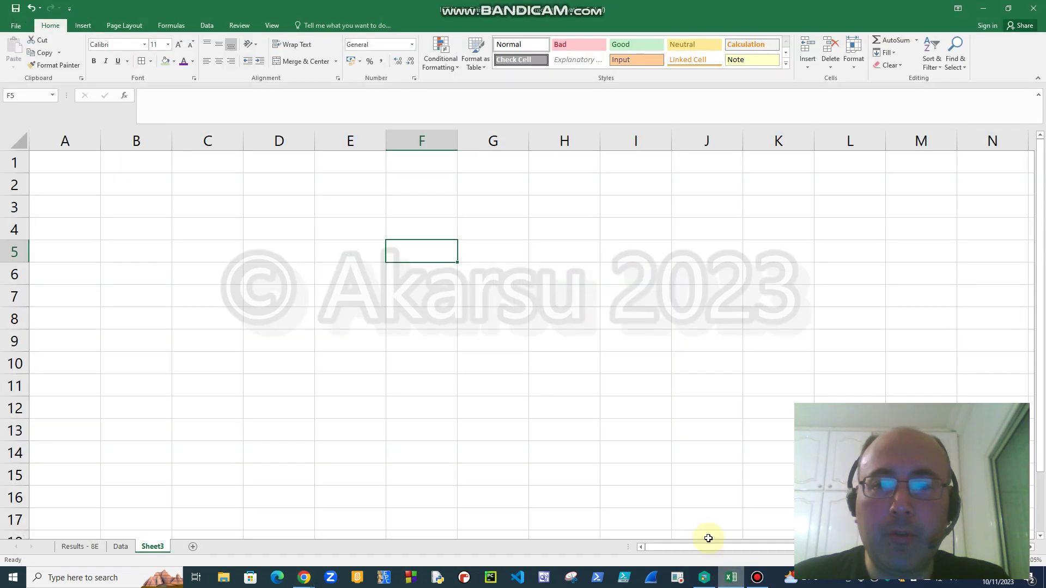
pyautogui.click(119, 548)
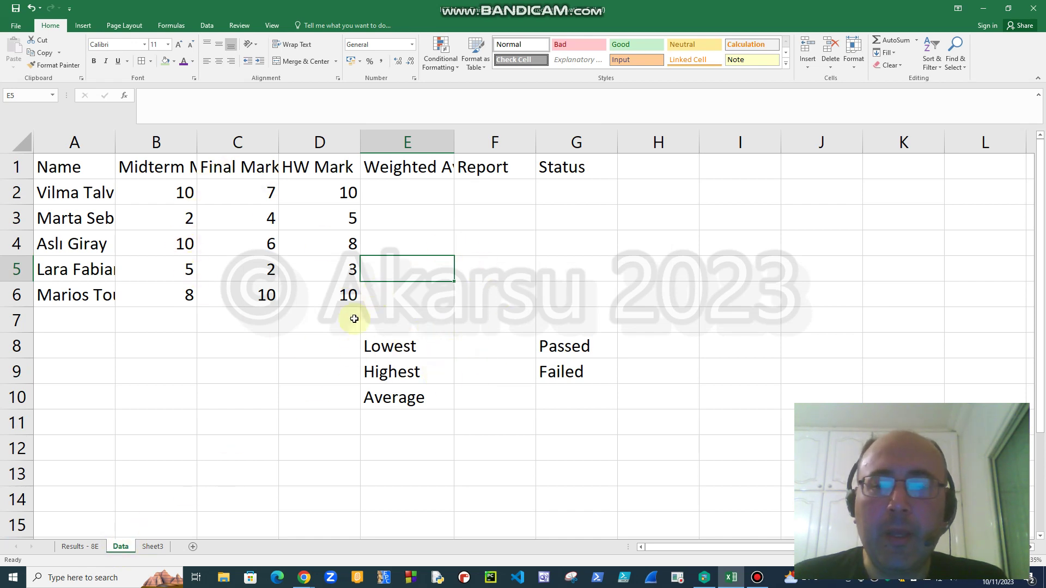
pyautogui.click(85, 549)
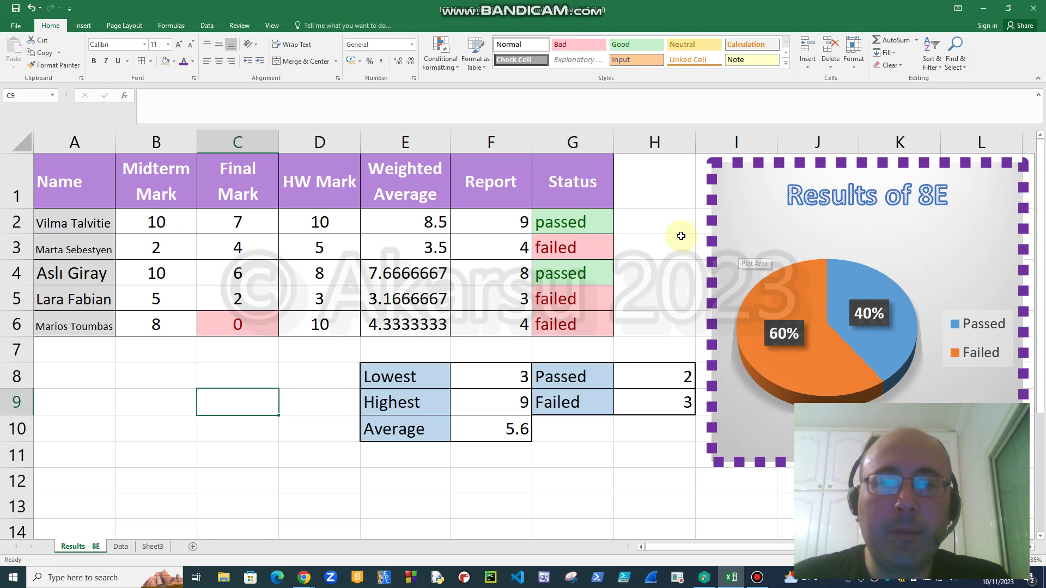
pyautogui.doubleClick(244, 324)
pyautogui.press('Left')
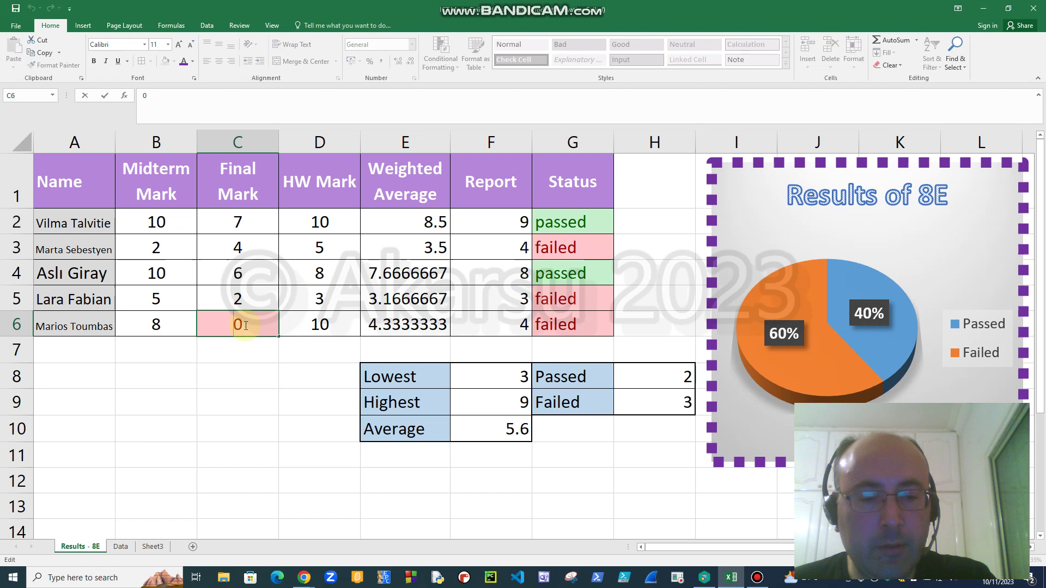
pyautogui.write('1')
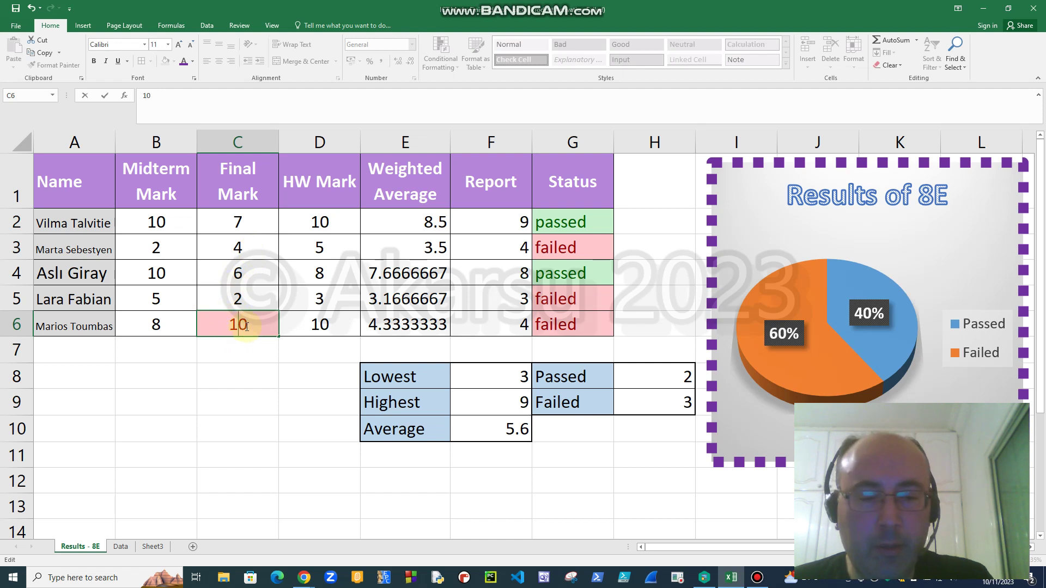
pyautogui.press('Return')
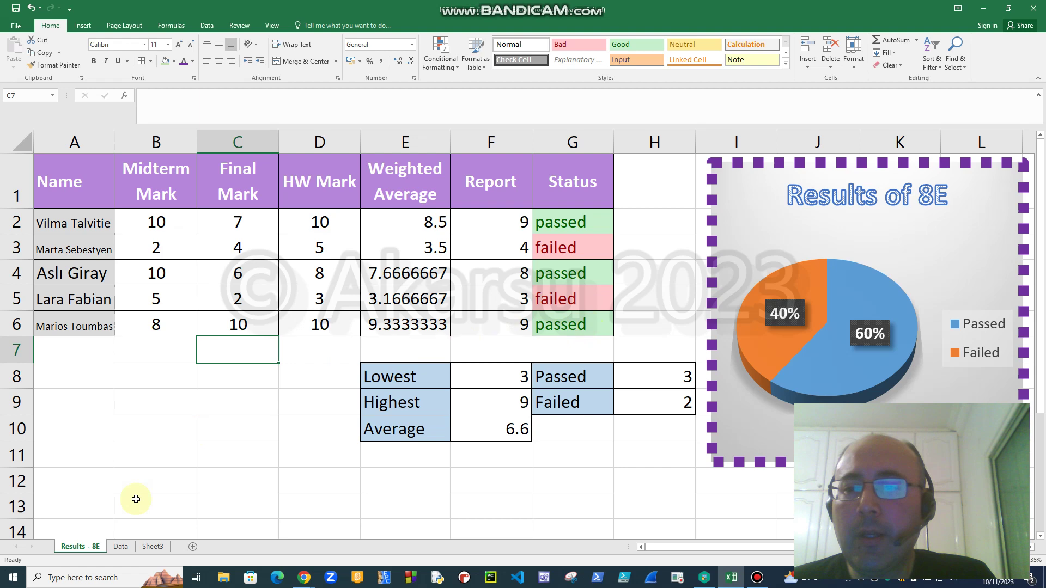
# Wrap the Data sheet's A1:G1 headings so 'Midterm Mark' and 'Weighted Average' show in full
pyautogui.click(125, 547)
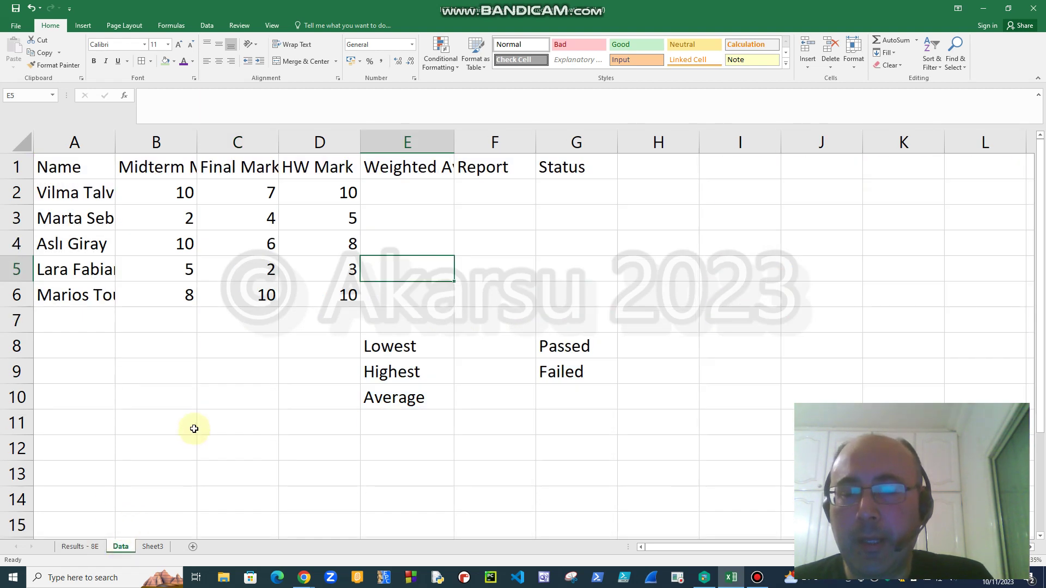
pyautogui.click(170, 168)
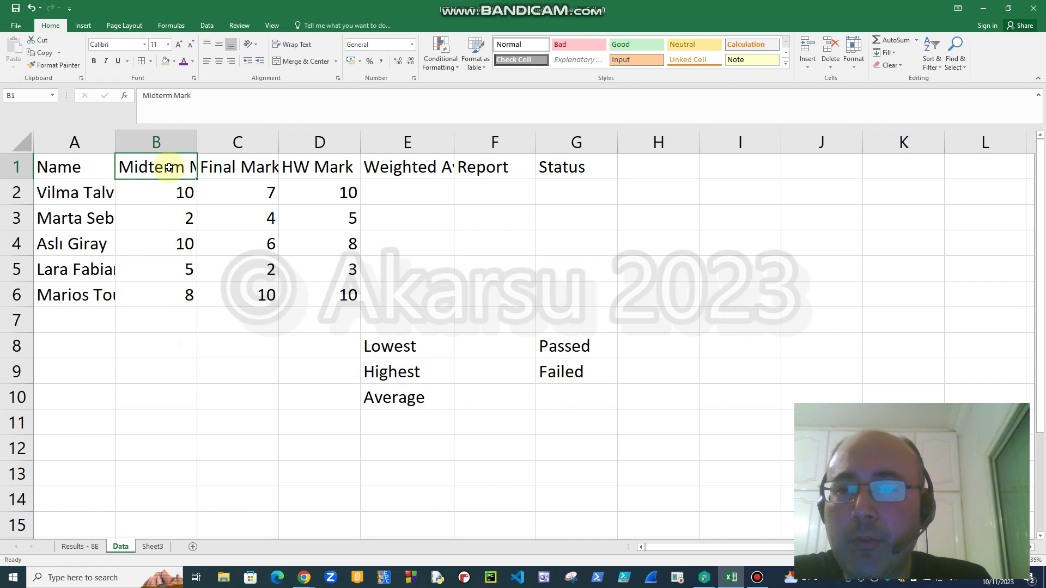
pyautogui.doubleClick(169, 168)
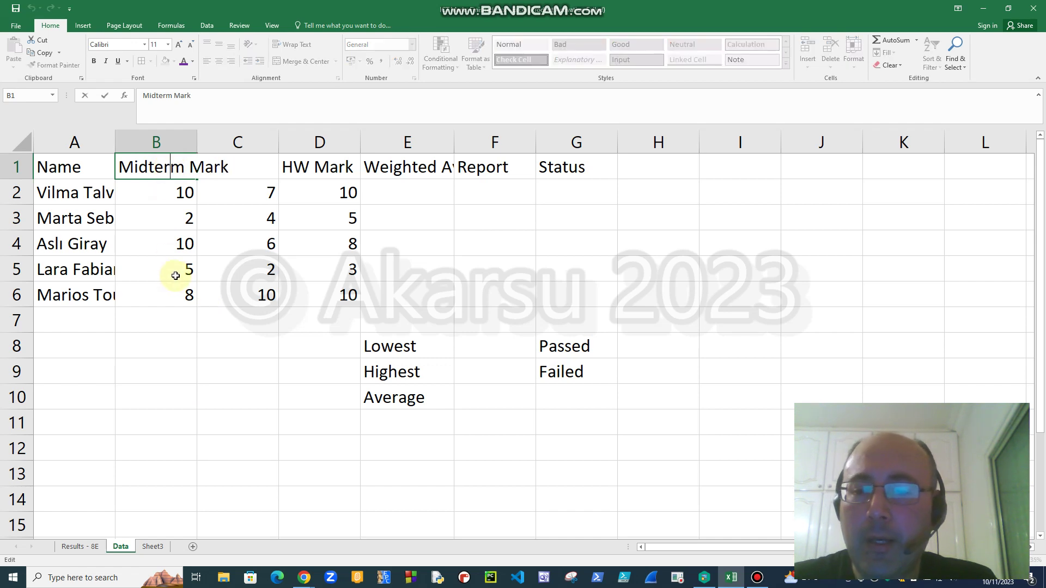
pyautogui.press('Escape')
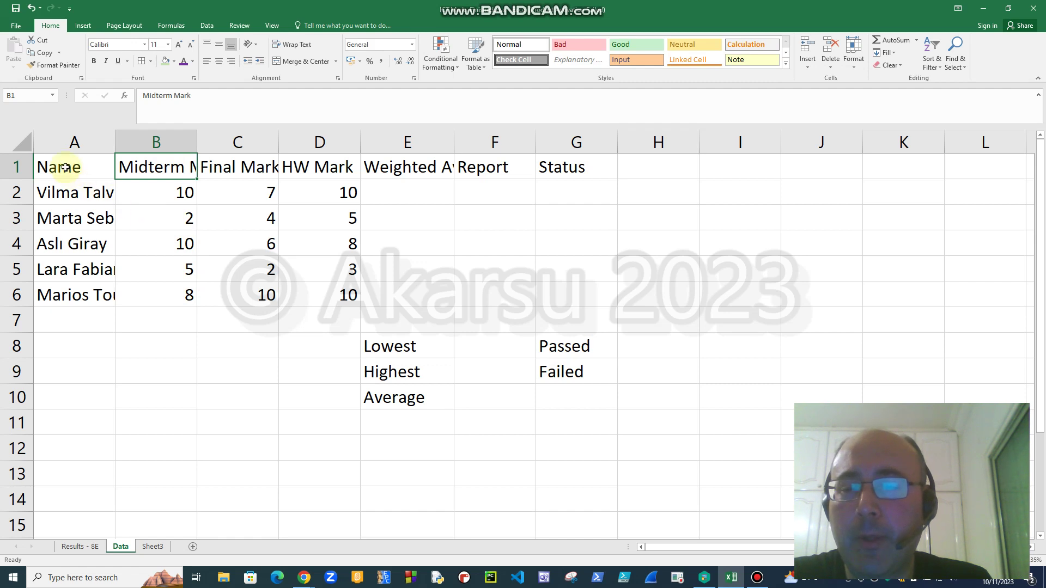
pyautogui.moveTo(65, 168); pyautogui.dragTo(569, 168)
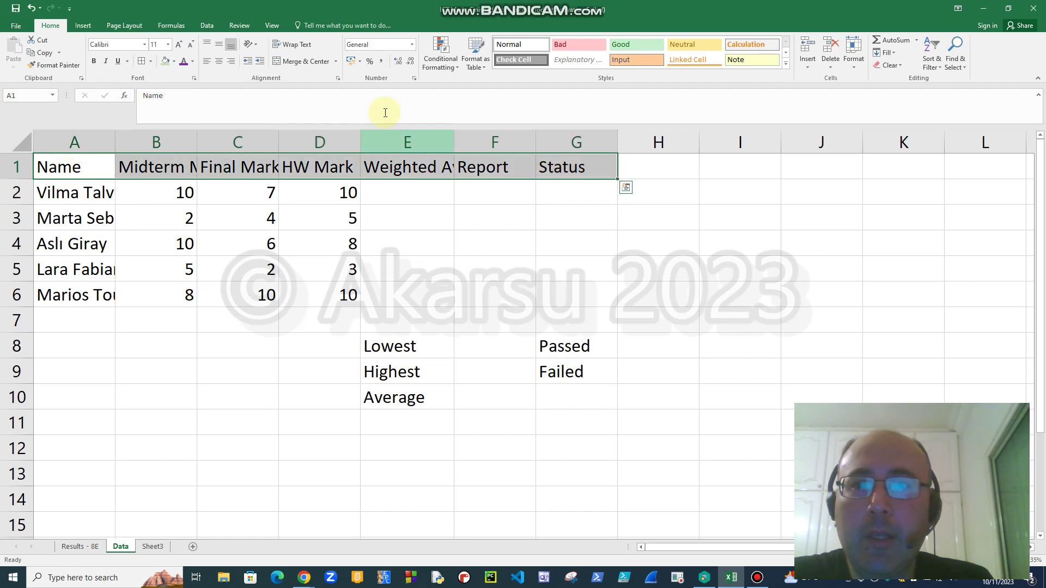
pyautogui.click(312, 45)
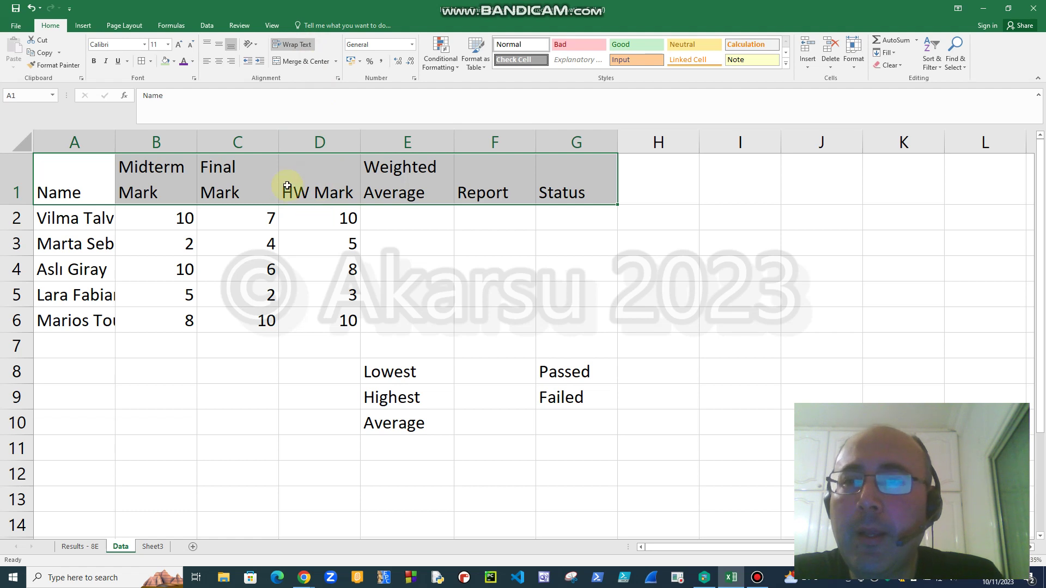
# Fill the header row A1:G1 with dark green
pyautogui.click(174, 63)
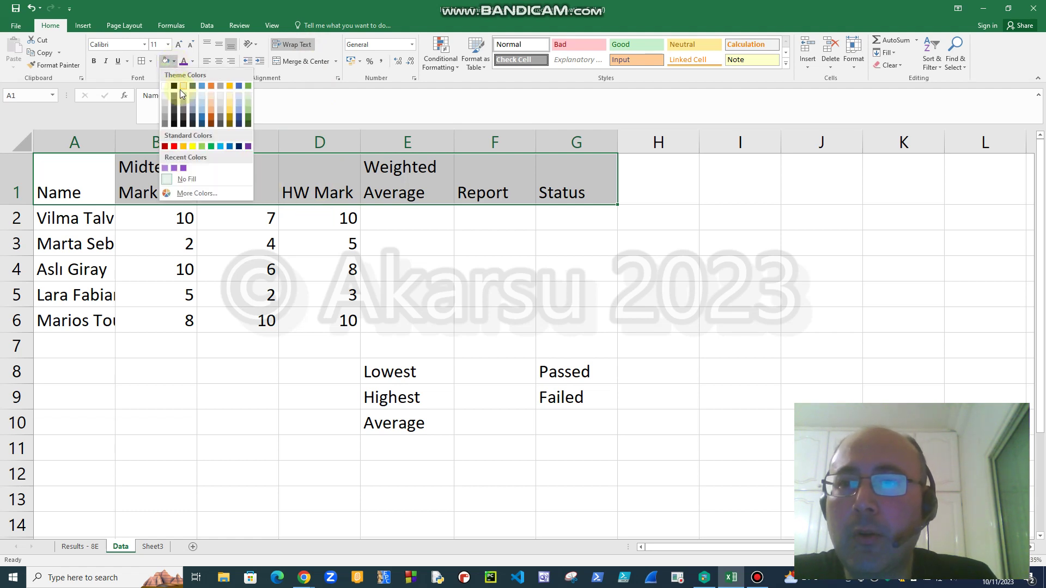
pyautogui.click(248, 114)
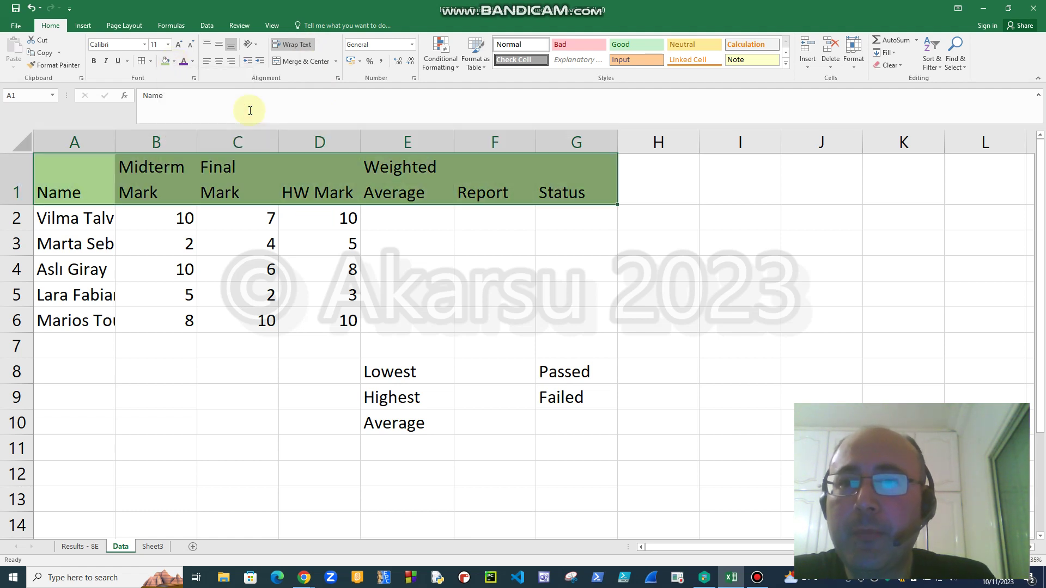
pyautogui.click(175, 63)
pyautogui.click(176, 63)
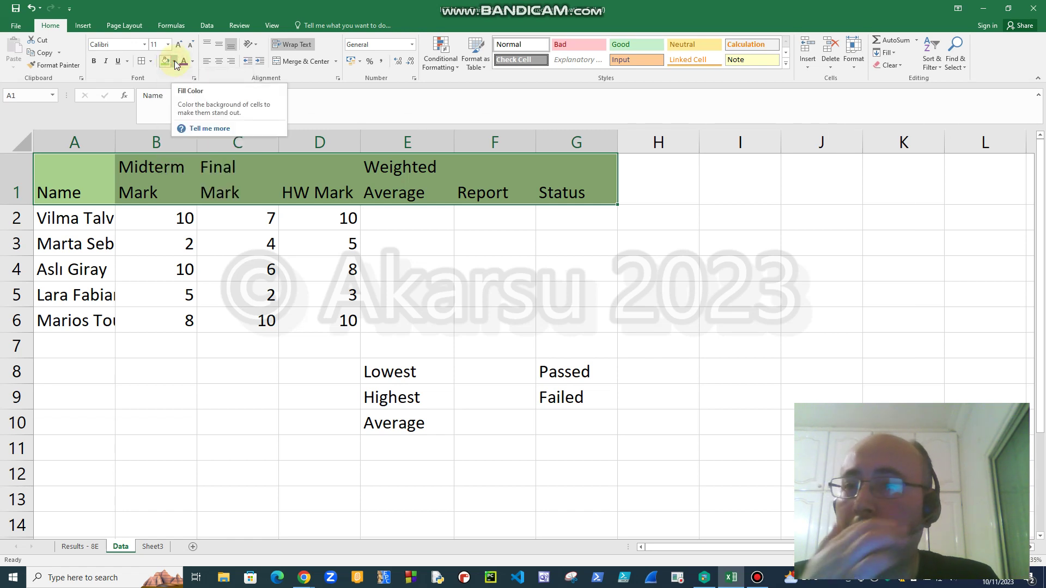
# Centre the header texts both horizontally and vertically in row 1
pyautogui.click(231, 64)
pyautogui.click(221, 62)
pyautogui.click(207, 62)
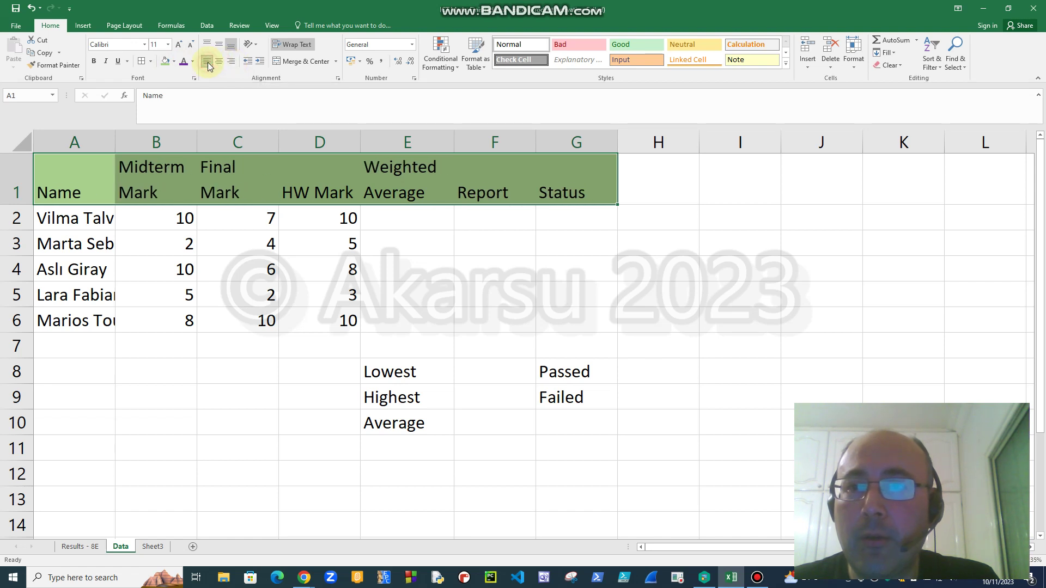
pyautogui.click(220, 64)
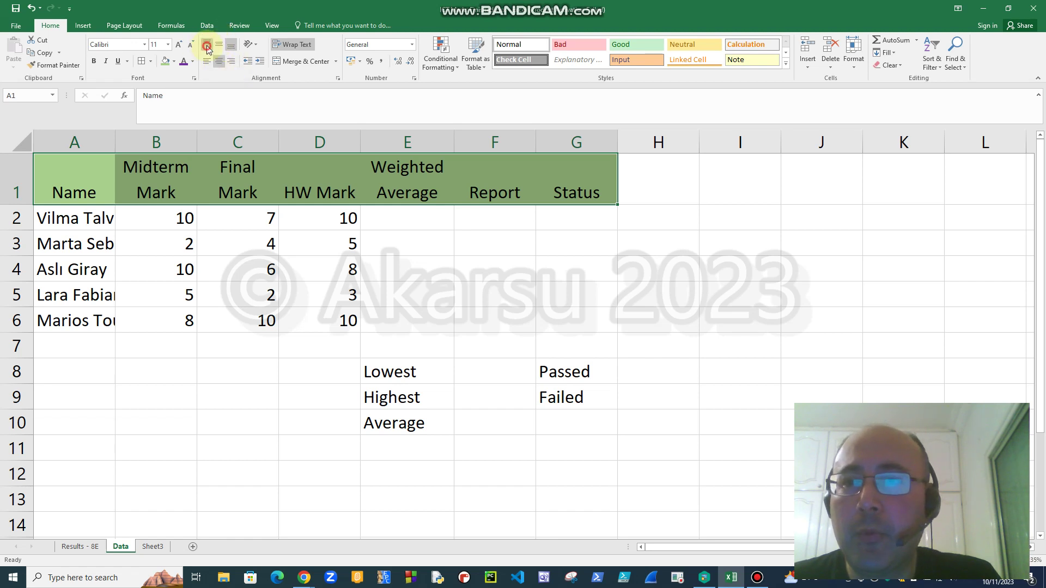
pyautogui.click(208, 46)
pyautogui.click(219, 47)
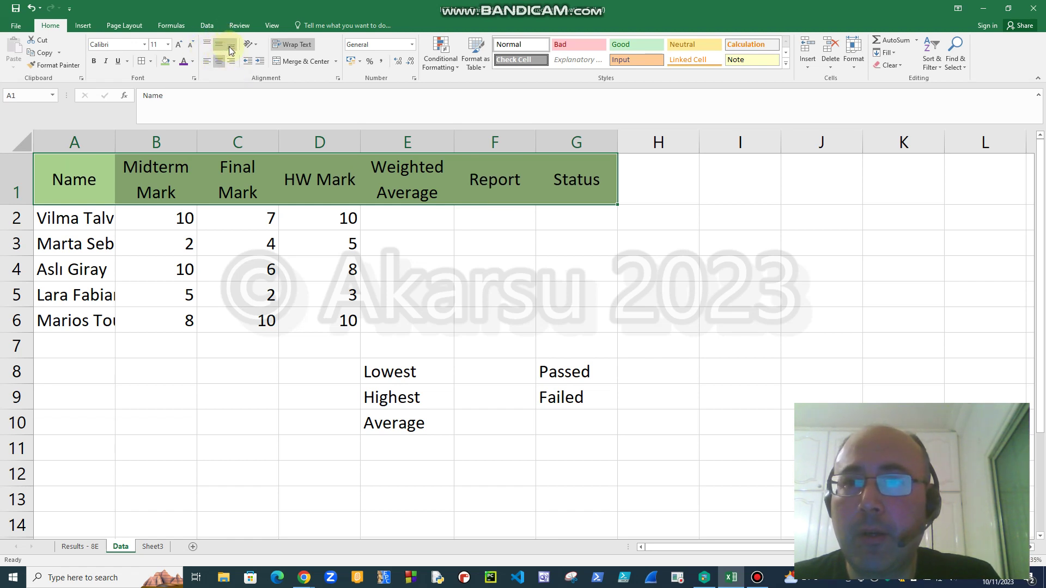
pyautogui.click(231, 47)
pyautogui.click(219, 46)
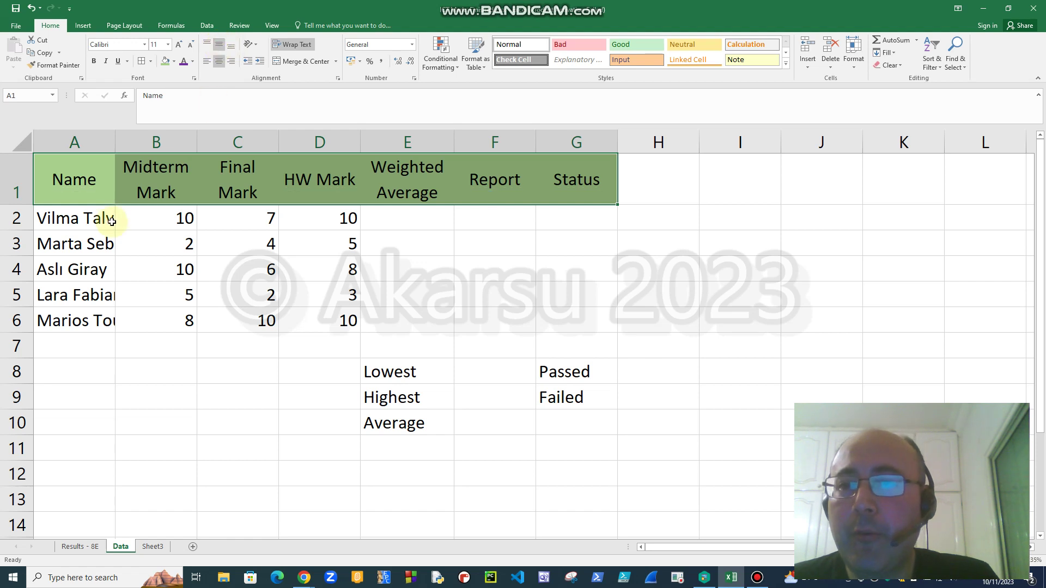
# Set the font colour of the student names in A2:A6 to purple
pyautogui.click(90, 219)
pyautogui.moveTo(90, 219); pyautogui.dragTo(88, 317)
pyautogui.click(193, 62)
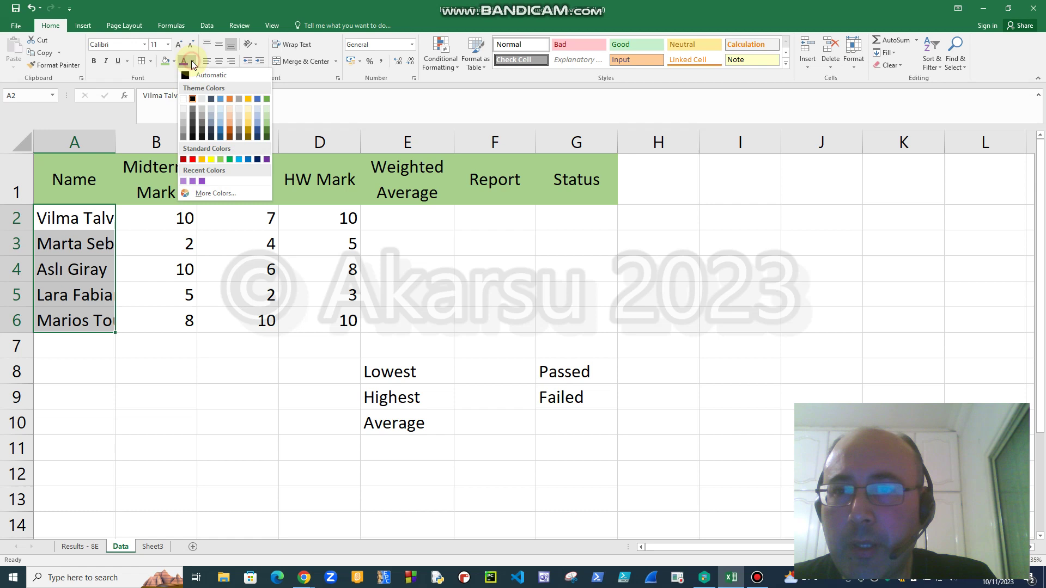
pyautogui.click(267, 160)
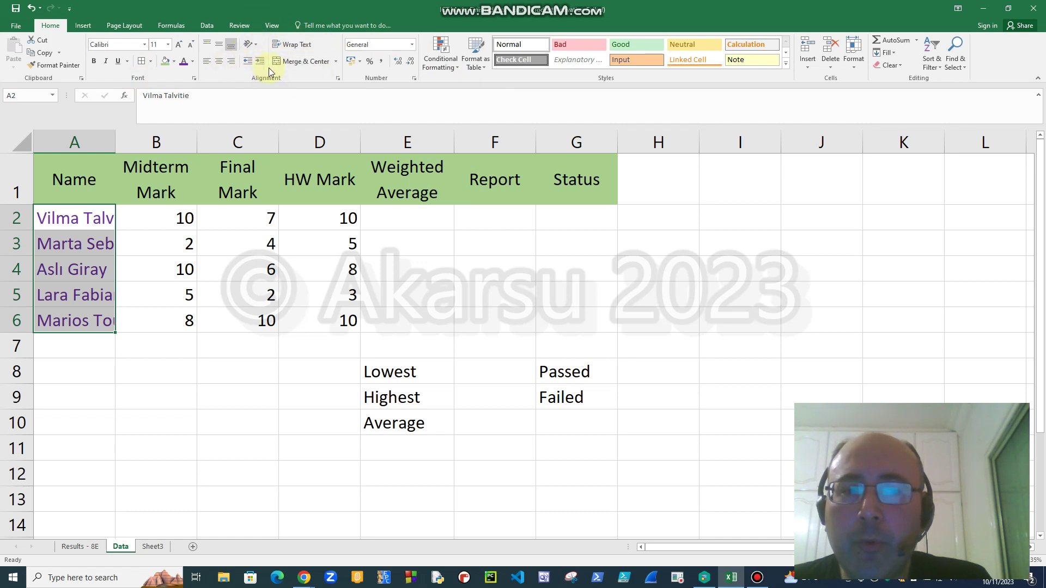
# Turn on Shrink to fit for the student names in Format Cells
pyautogui.click(338, 80)
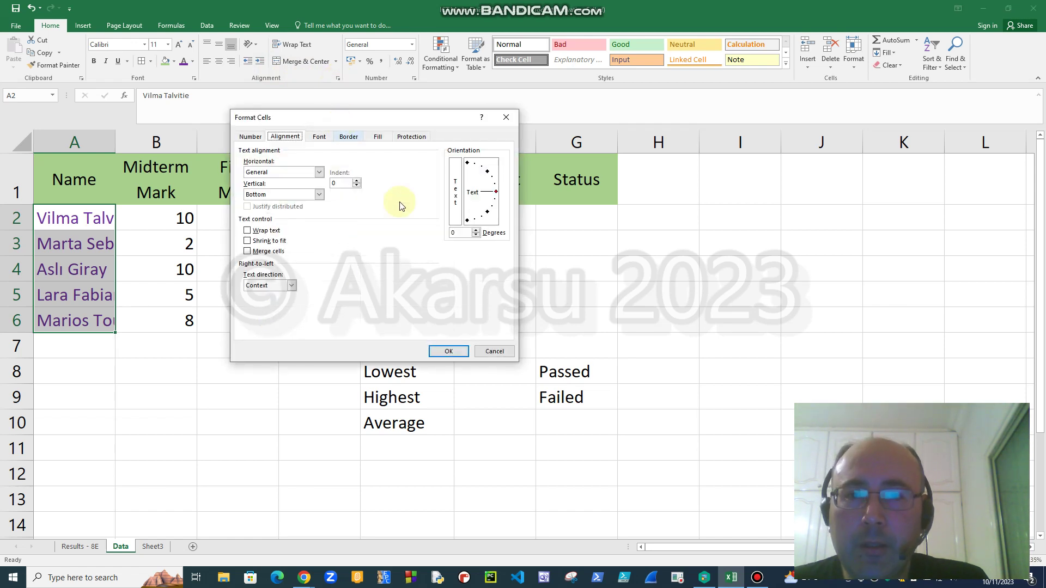
pyautogui.click(249, 243)
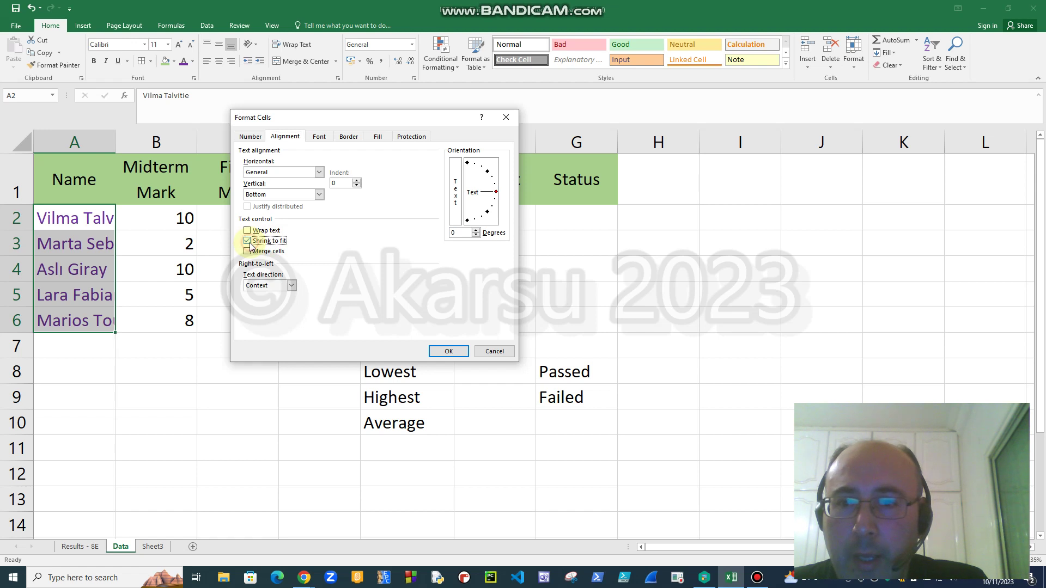
pyautogui.click(444, 352)
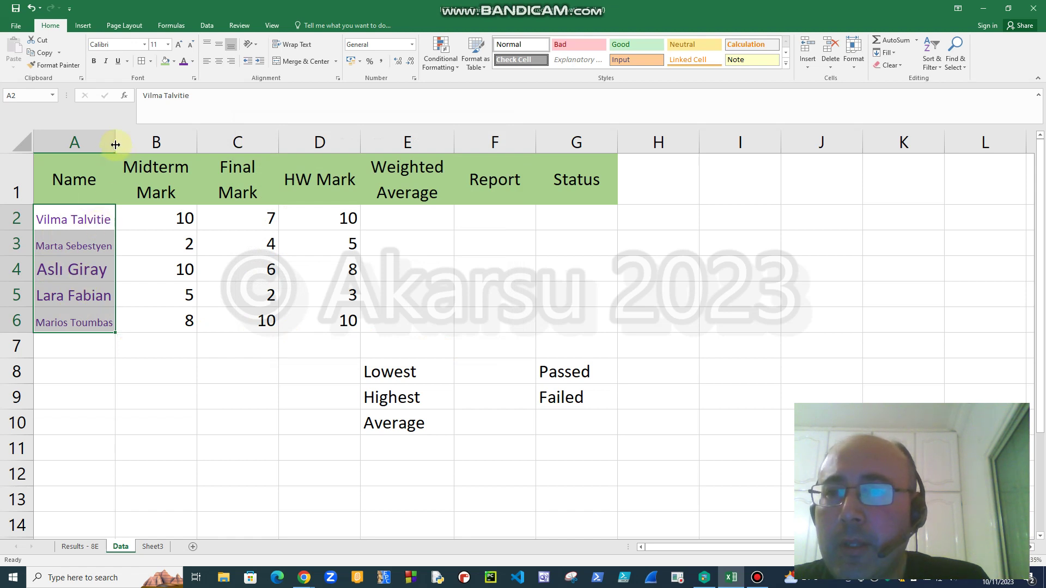
# Try column A at width 6, then widen it to 17
pyautogui.moveTo(116, 144); pyautogui.dragTo(87, 148)
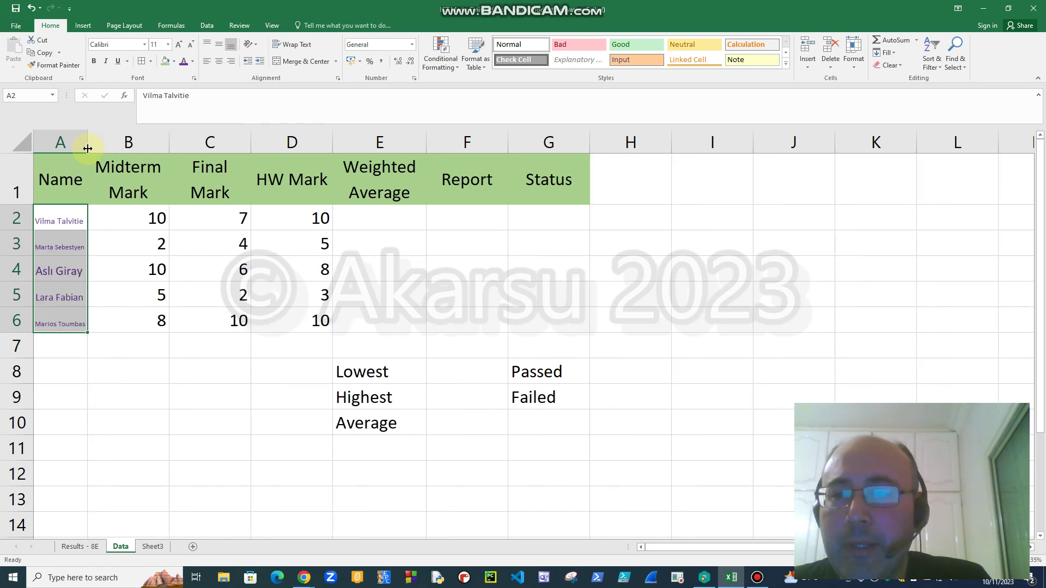
pyautogui.moveTo(87, 149); pyautogui.dragTo(194, 146)
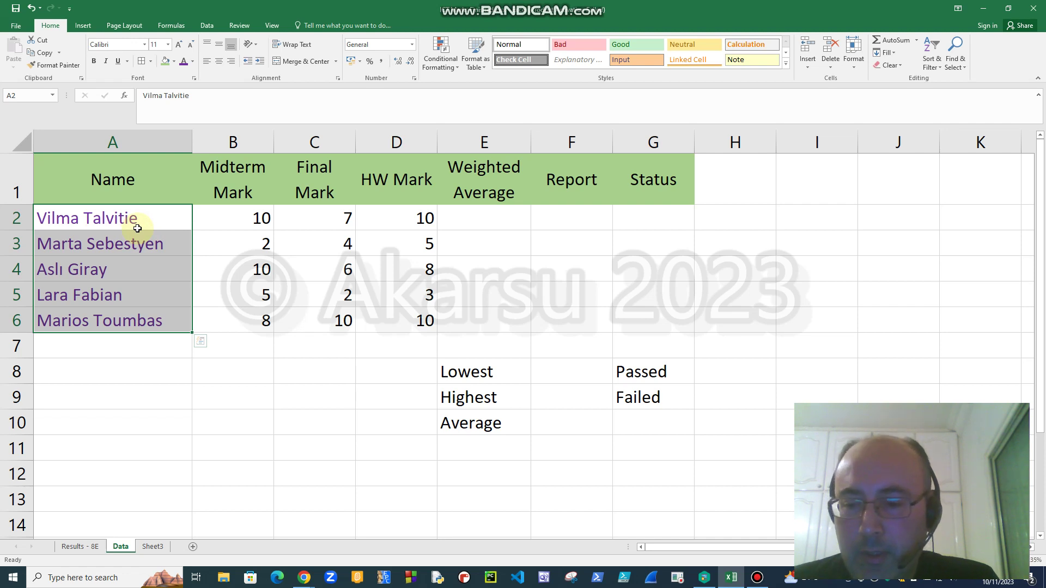
pyautogui.hotkey('ctrl', 'q')
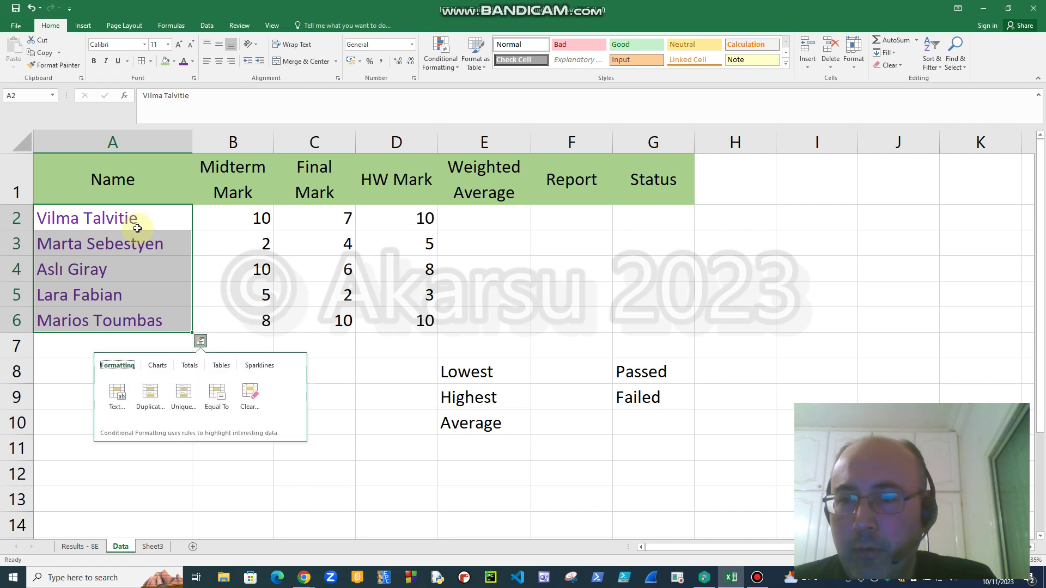
# Dismiss quick analysis and undo both column A width changes
pyautogui.click(606, 295)
pyautogui.hotkey('ctrl', 'z')
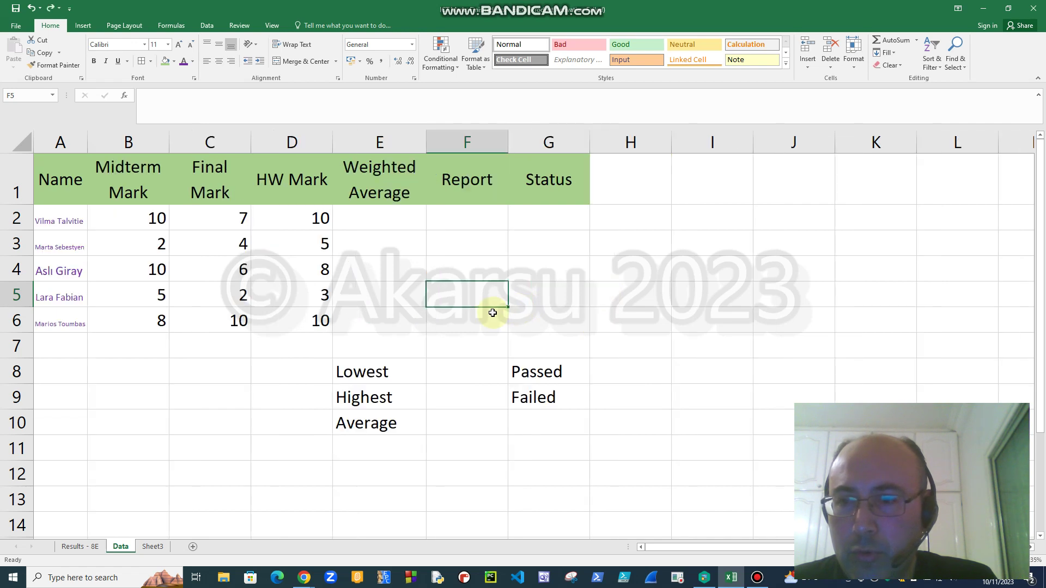
pyautogui.hotkey('ctrl', 'z')
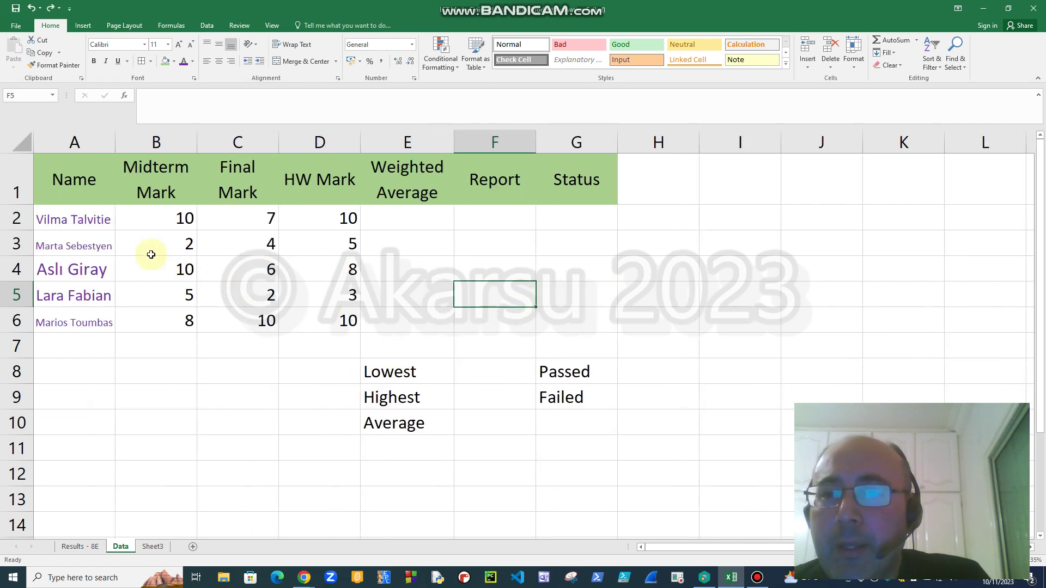
# Apply All Borders to the marks table A1:G6
pyautogui.moveTo(79, 172); pyautogui.dragTo(569, 322)
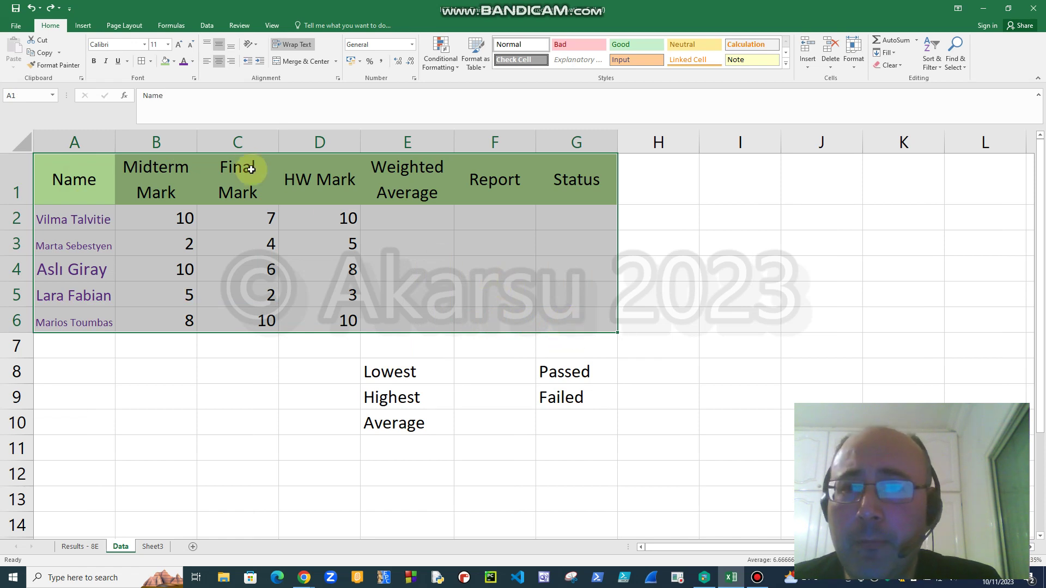
pyautogui.click(151, 61)
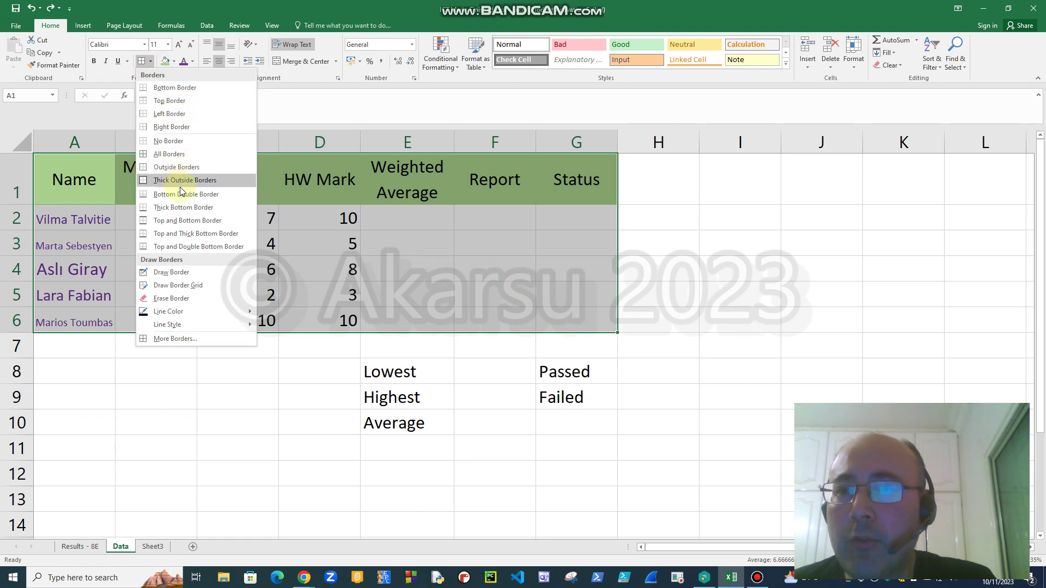
pyautogui.click(191, 156)
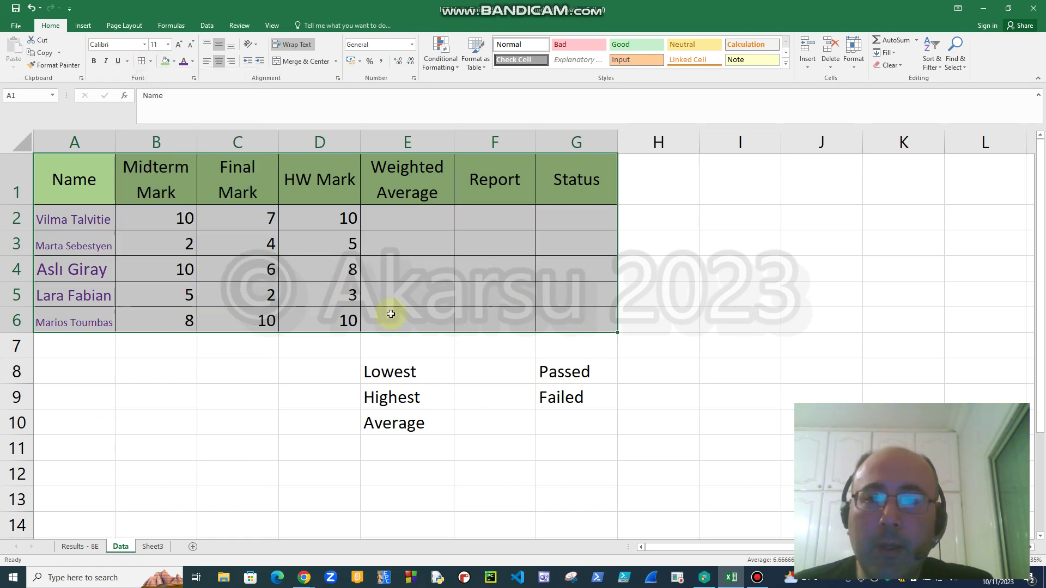
pyautogui.click(433, 314)
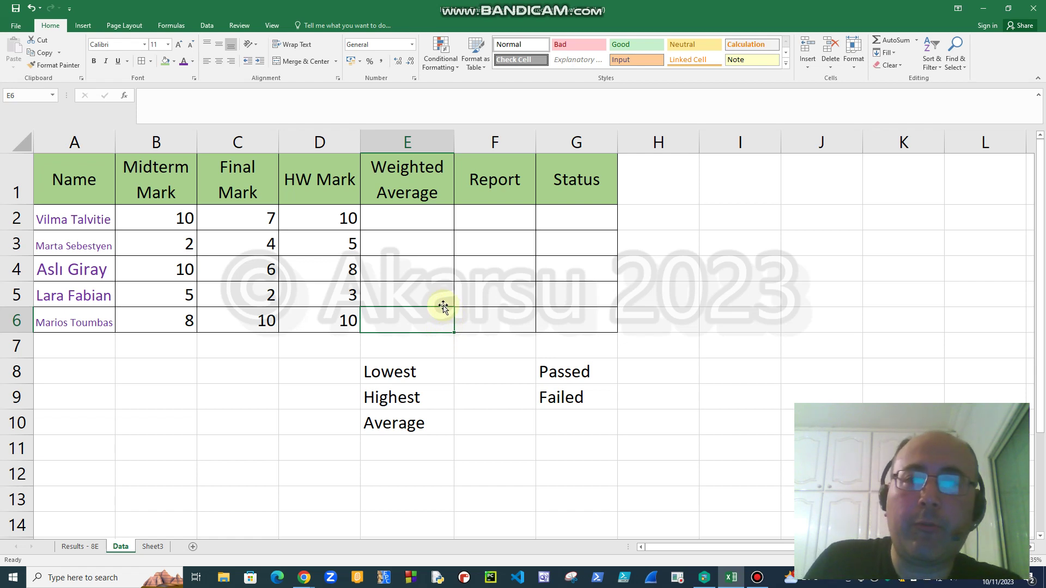
# Enter =(B2*2+C2*3+D2)/6 in E2, giving a weighted average of 8.5
pyautogui.click(390, 223)
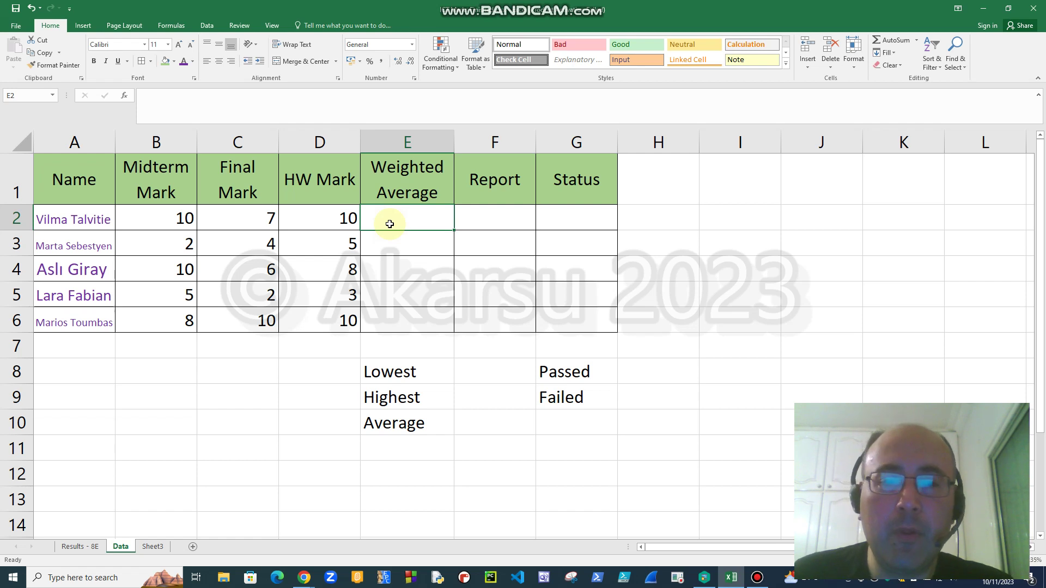
pyautogui.write('=')
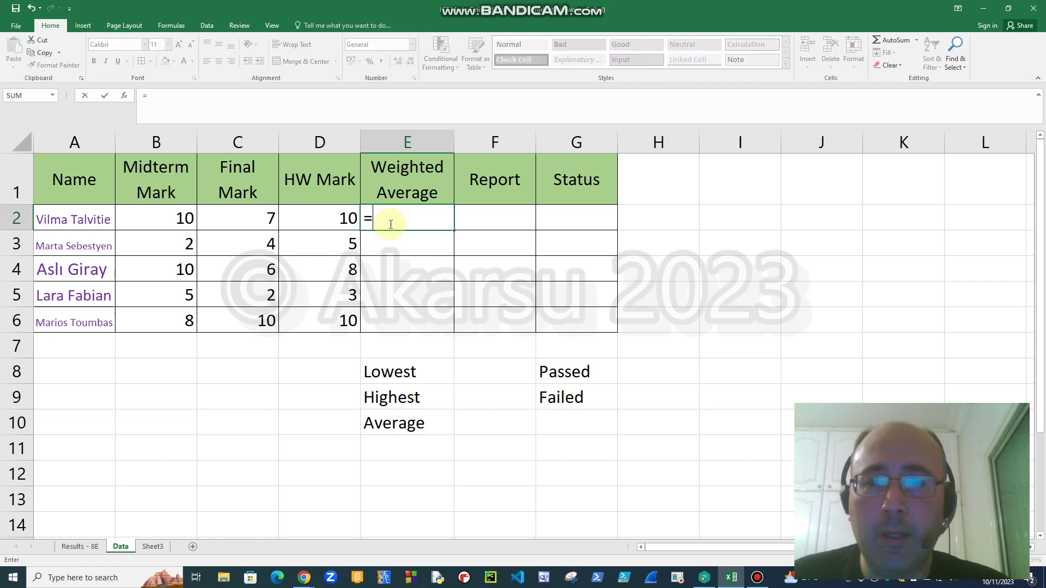
pyautogui.click(153, 221)
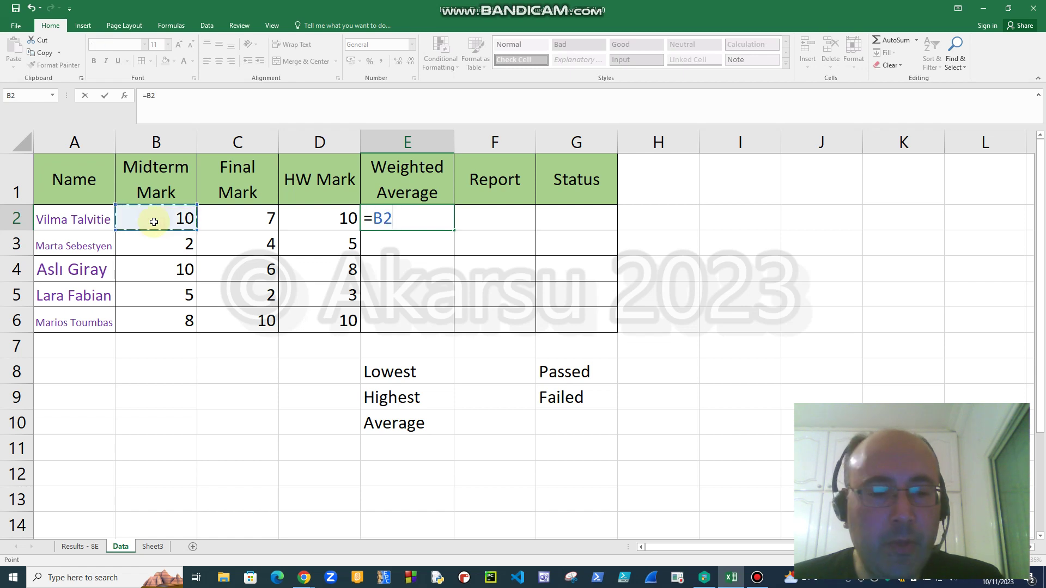
pyautogui.write('*2')
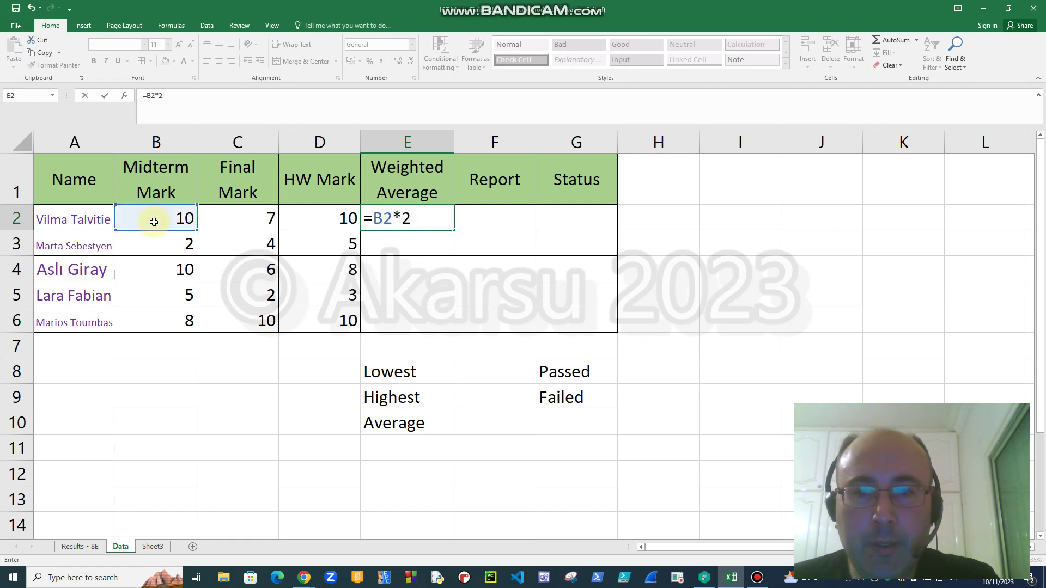
pyautogui.write('+')
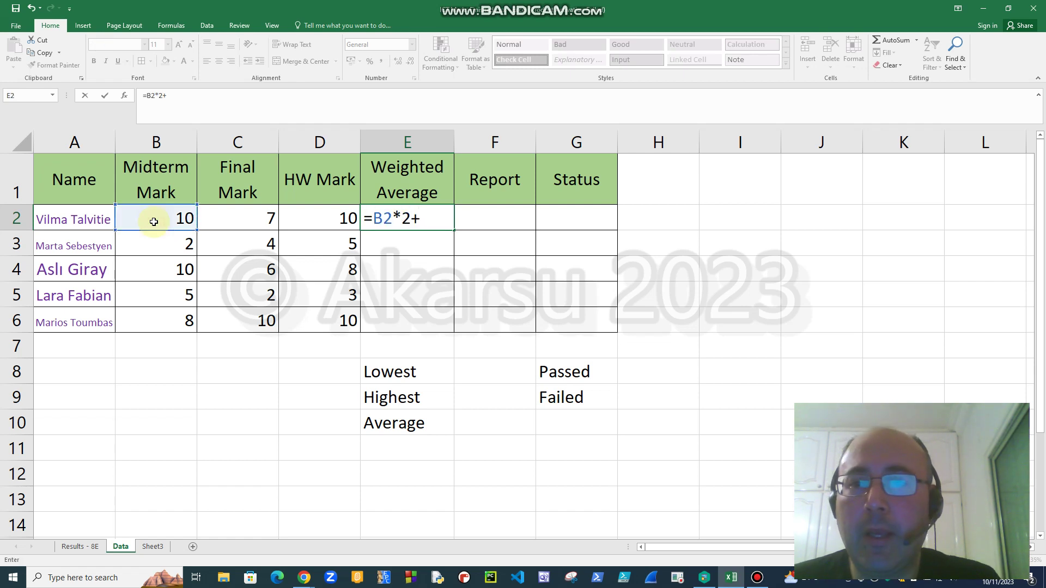
pyautogui.click(228, 218)
pyautogui.write('*')
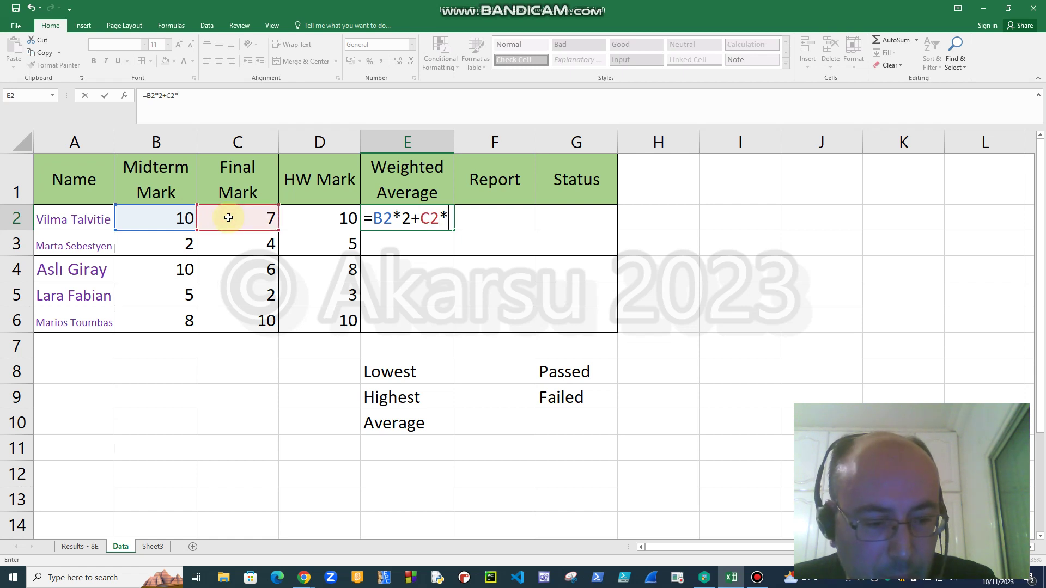
pyautogui.write('3+')
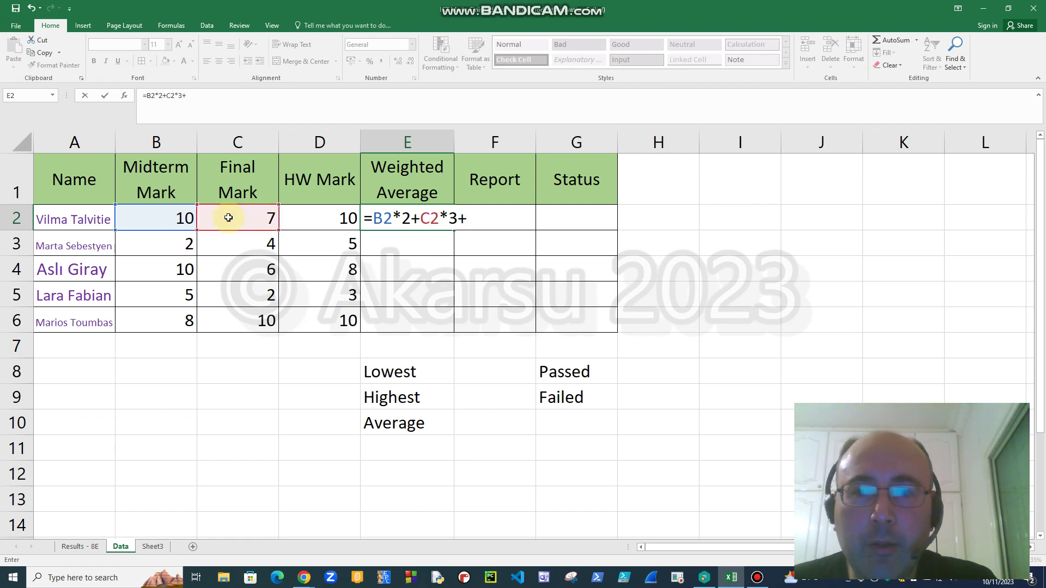
pyautogui.click(311, 219)
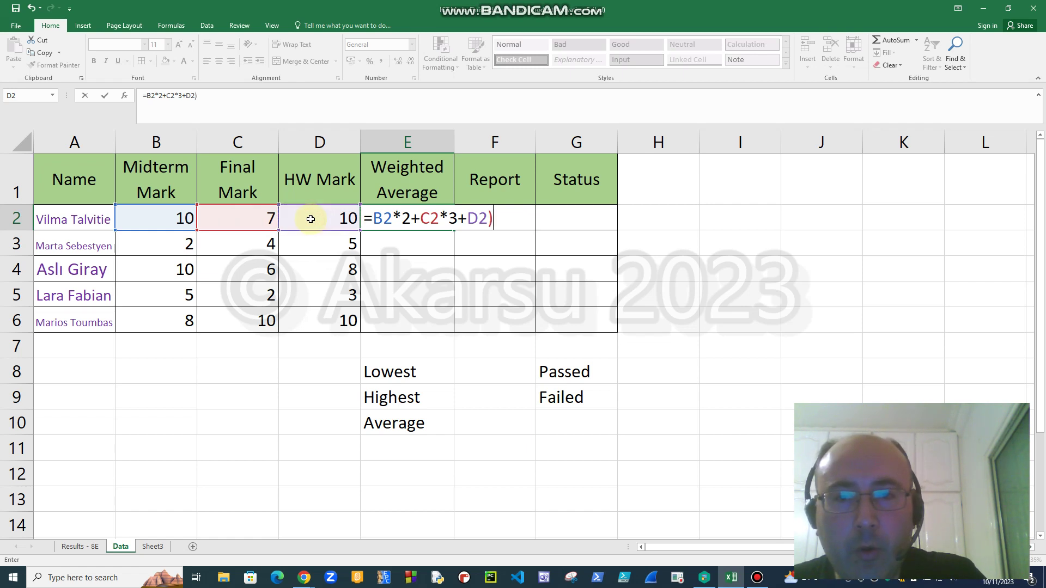
pyautogui.click(372, 221)
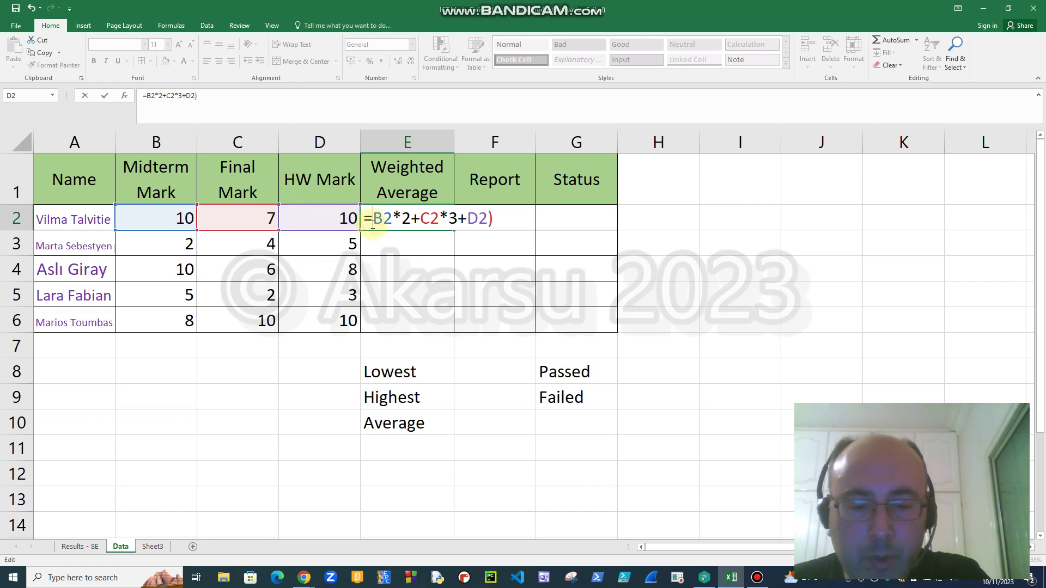
pyautogui.write('(')
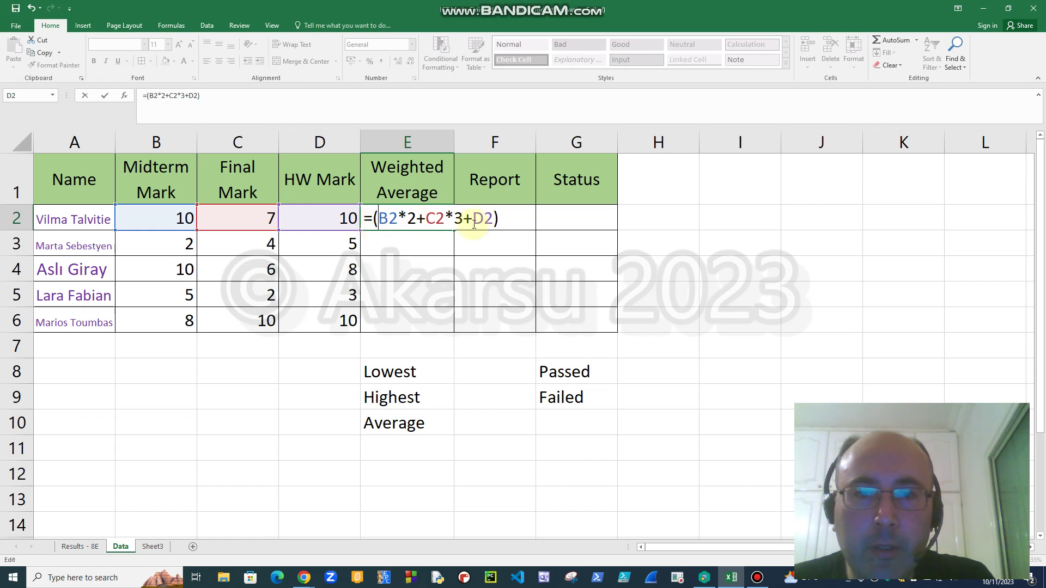
pyautogui.click(497, 220)
pyautogui.write('/6')
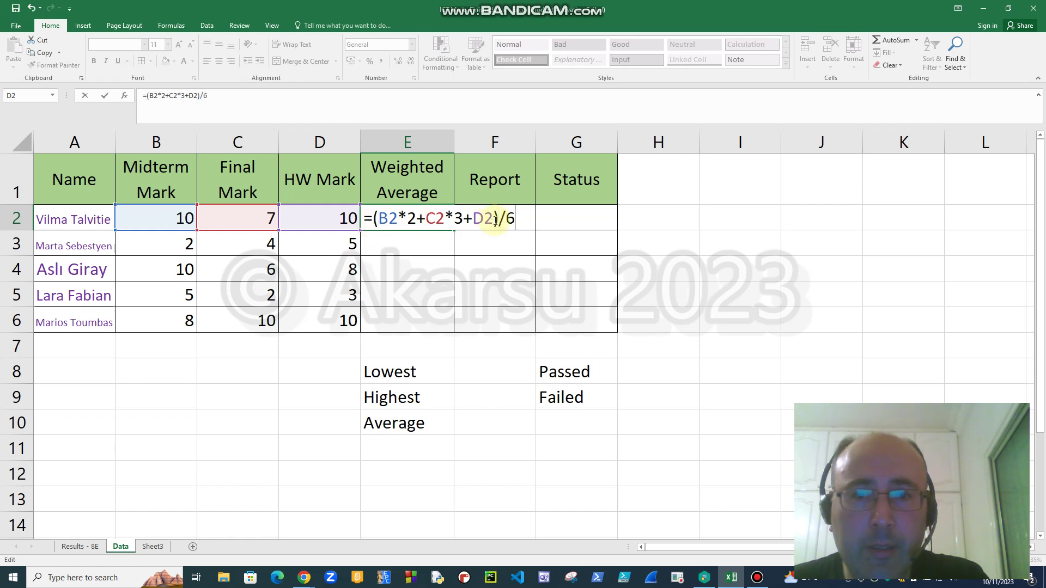
pyautogui.press('Return')
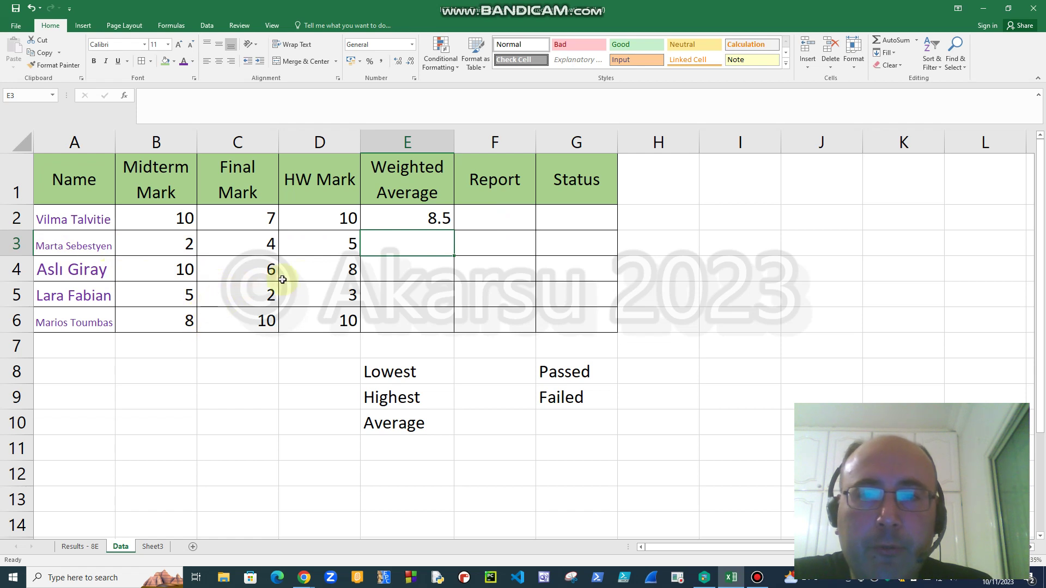
# Copy E2's weighted average formula down through E6 for all five students
pyautogui.click(438, 221)
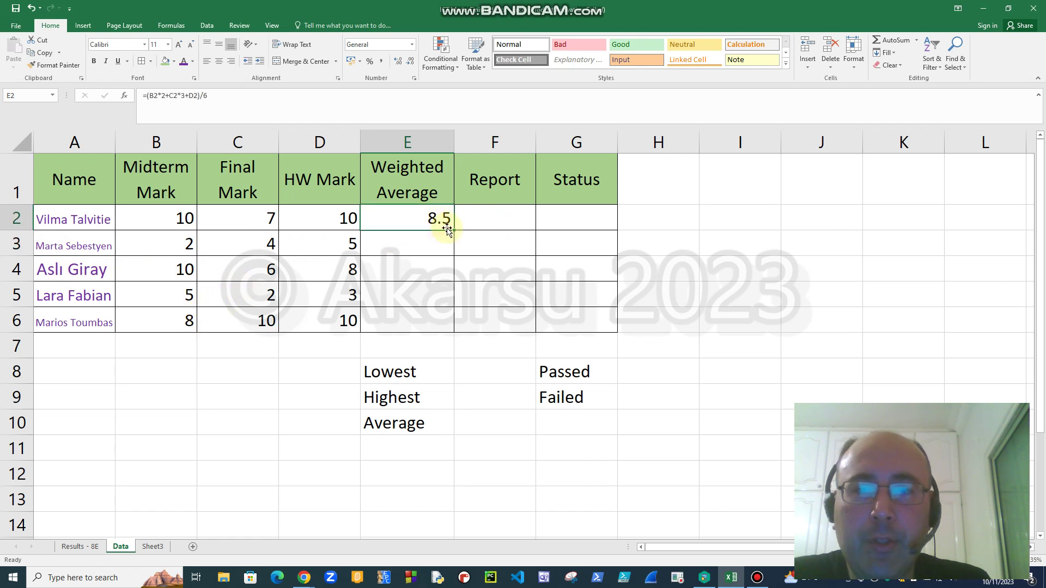
pyautogui.moveTo(453, 230); pyautogui.dragTo(450, 332)
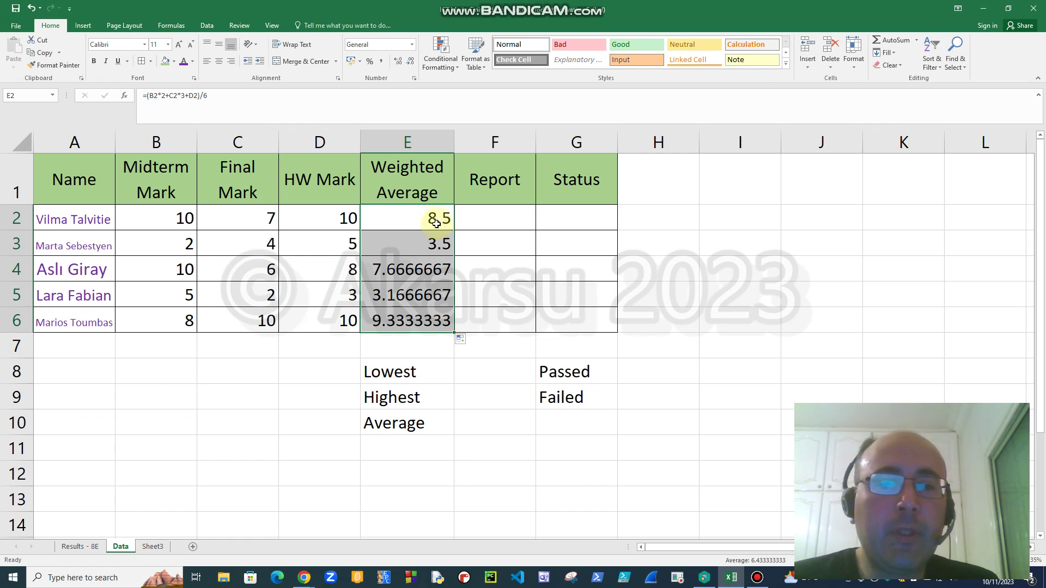
pyautogui.click(471, 219)
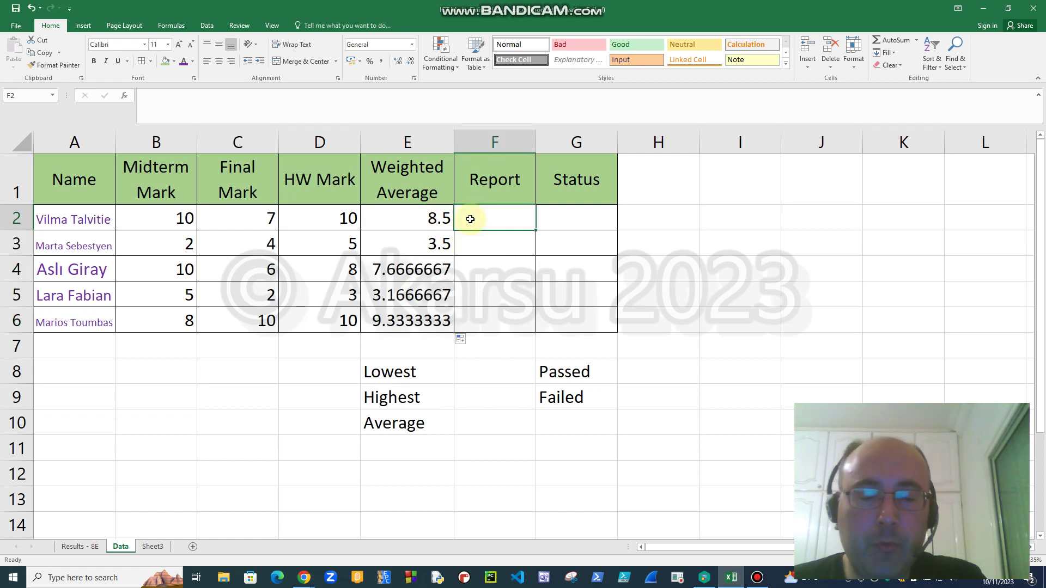
# Enter =ROUND(E2,0) in F2 so the first report mark shows 9
pyautogui.write('=')
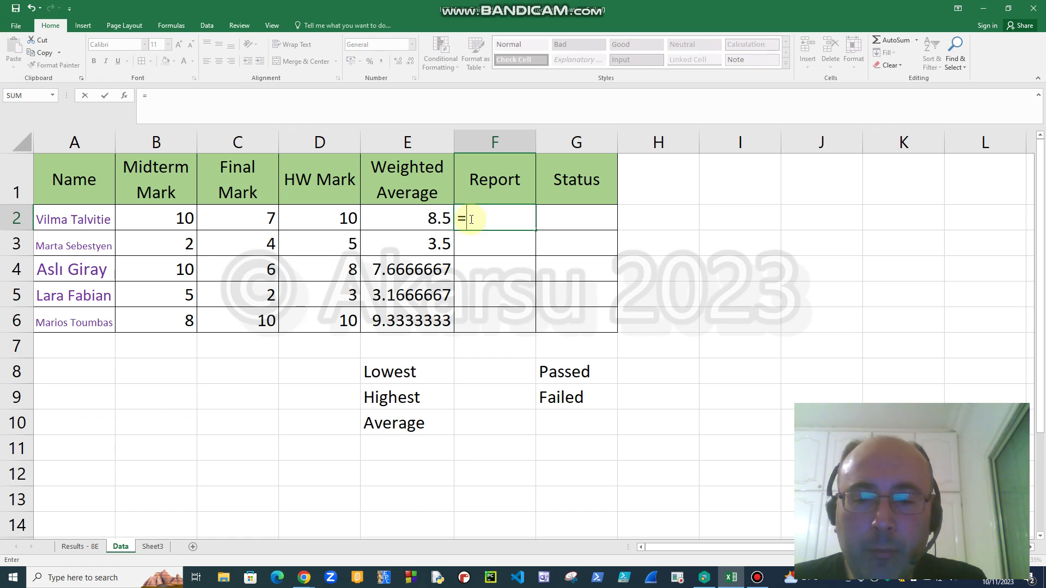
pyautogui.write('r')
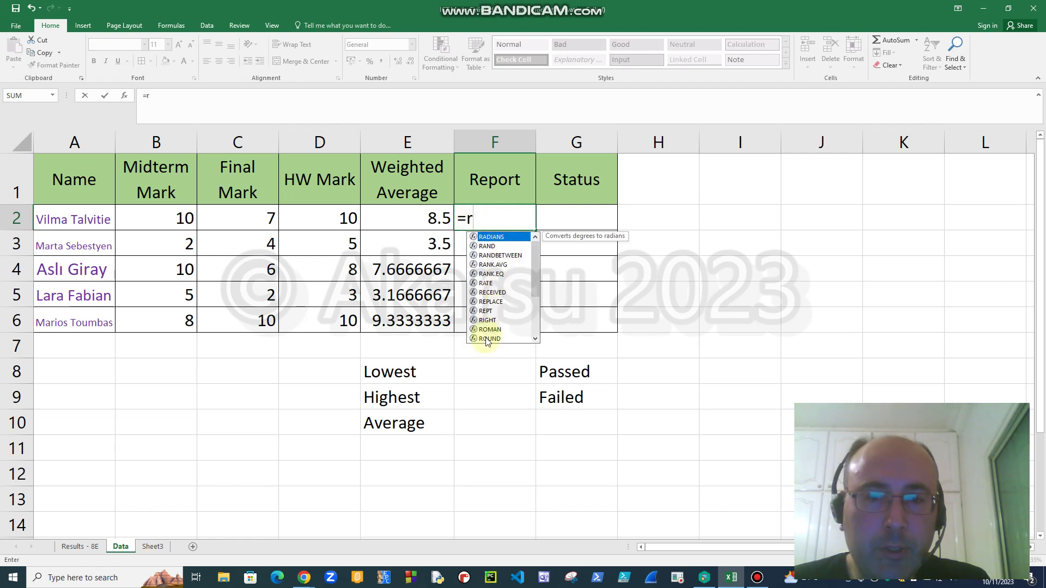
pyautogui.write('o')
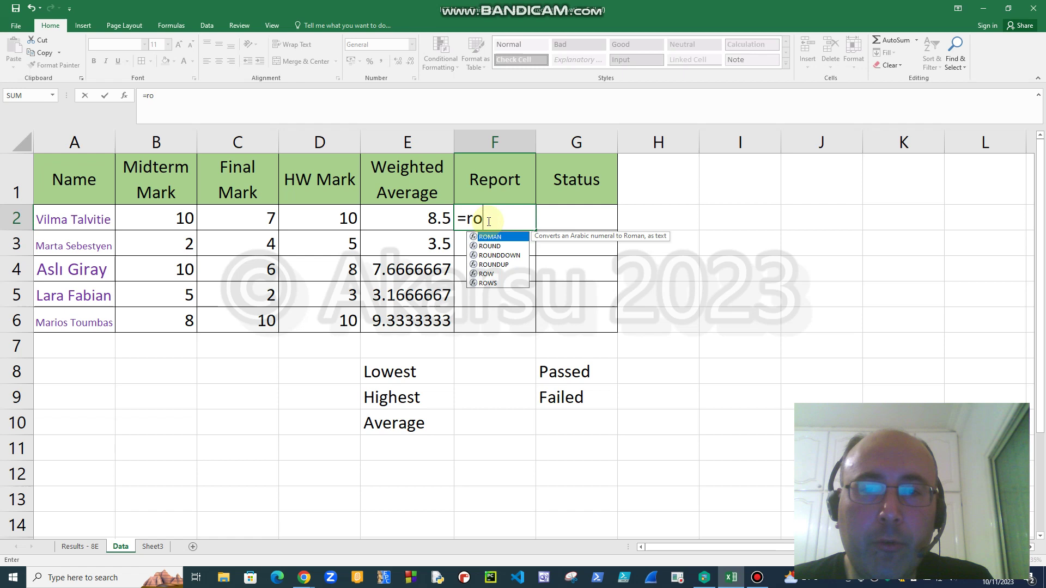
pyautogui.write('u')
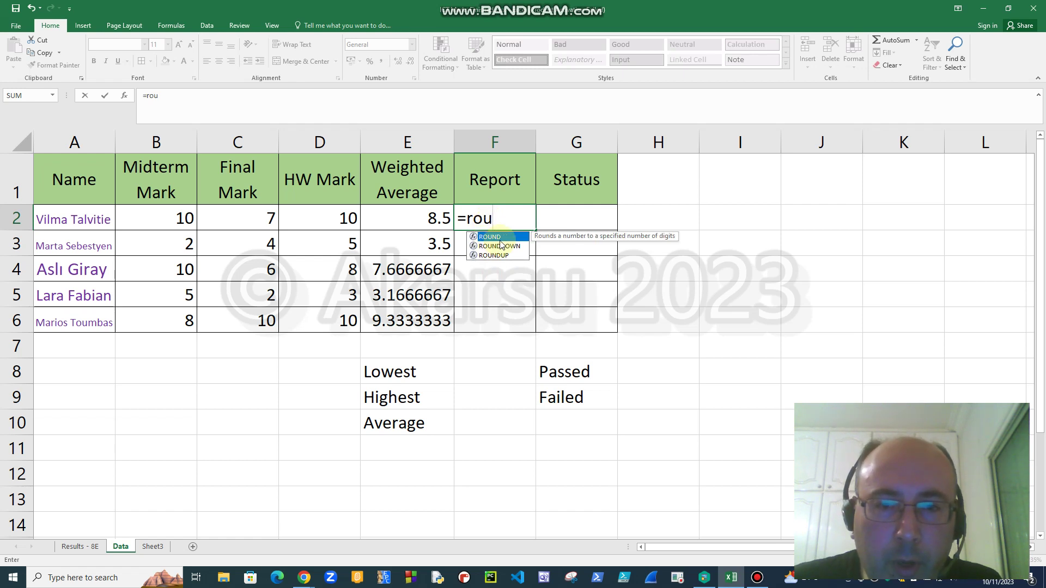
pyautogui.doubleClick(506, 237)
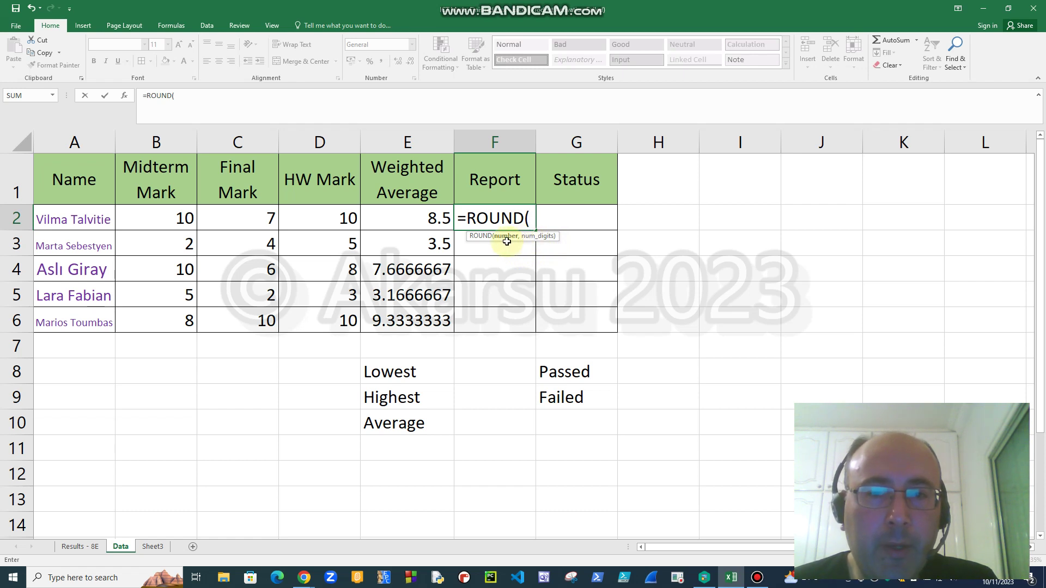
pyautogui.click(434, 218)
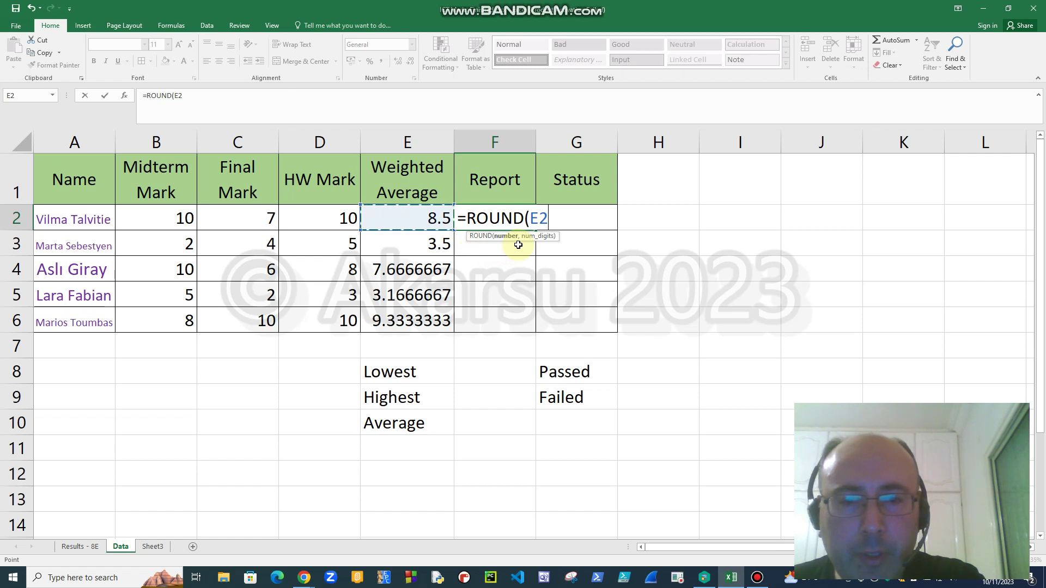
pyautogui.write(',')
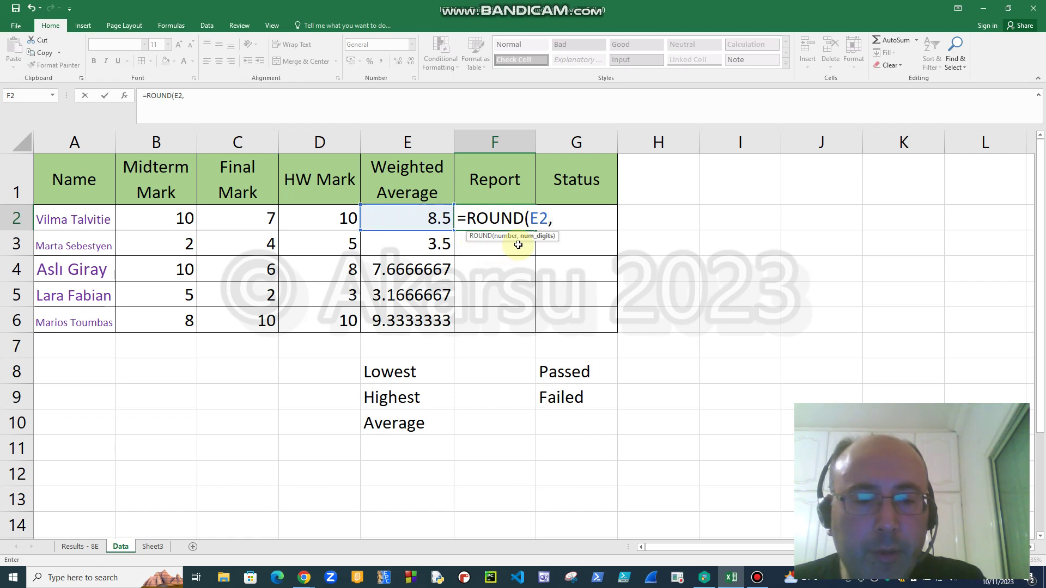
pyautogui.press('BackSpace')
pyautogui.write(';')
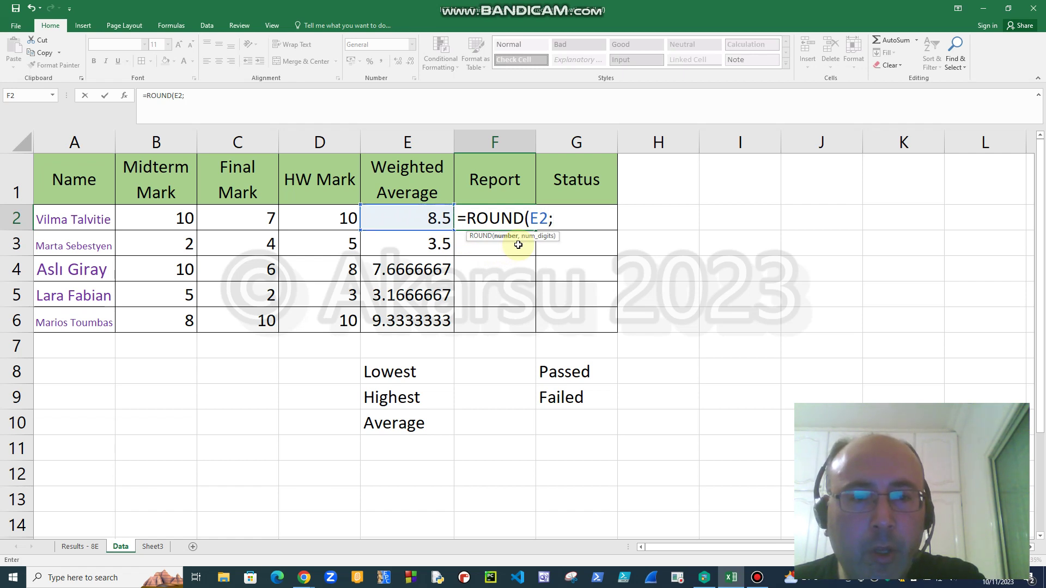
pyautogui.press('BackSpace')
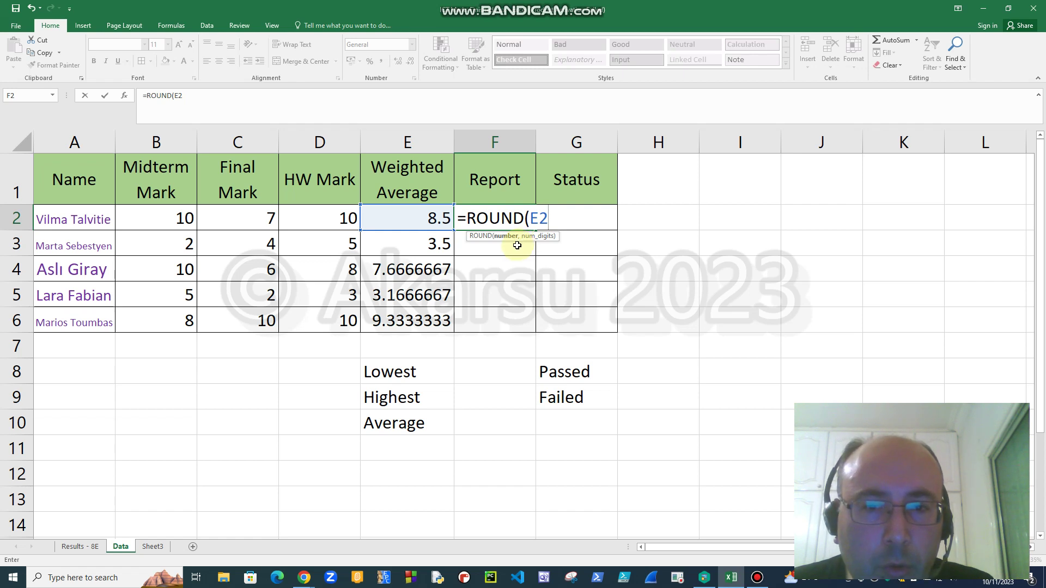
pyautogui.write(',')
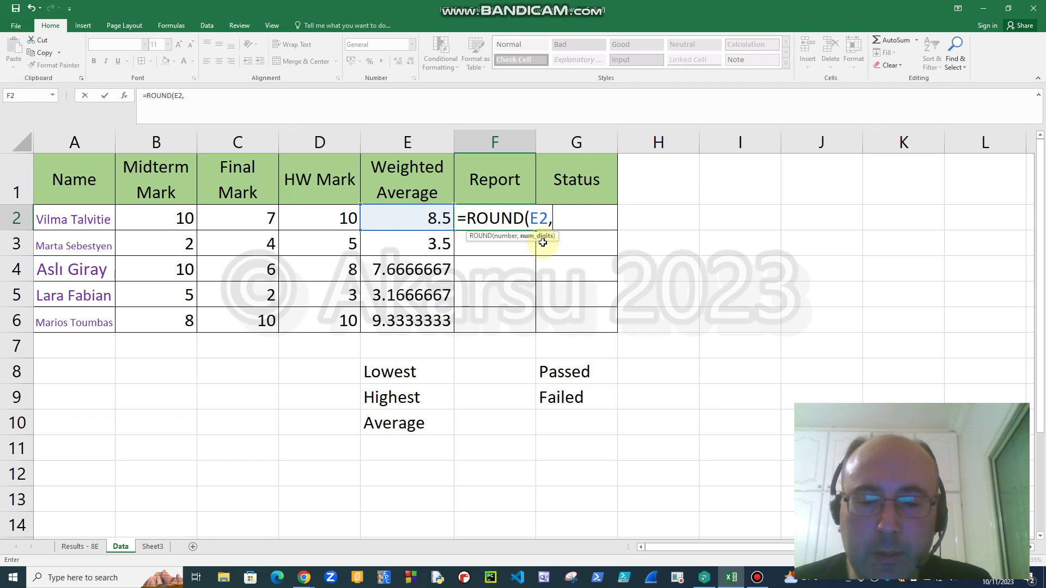
pyautogui.write('0')
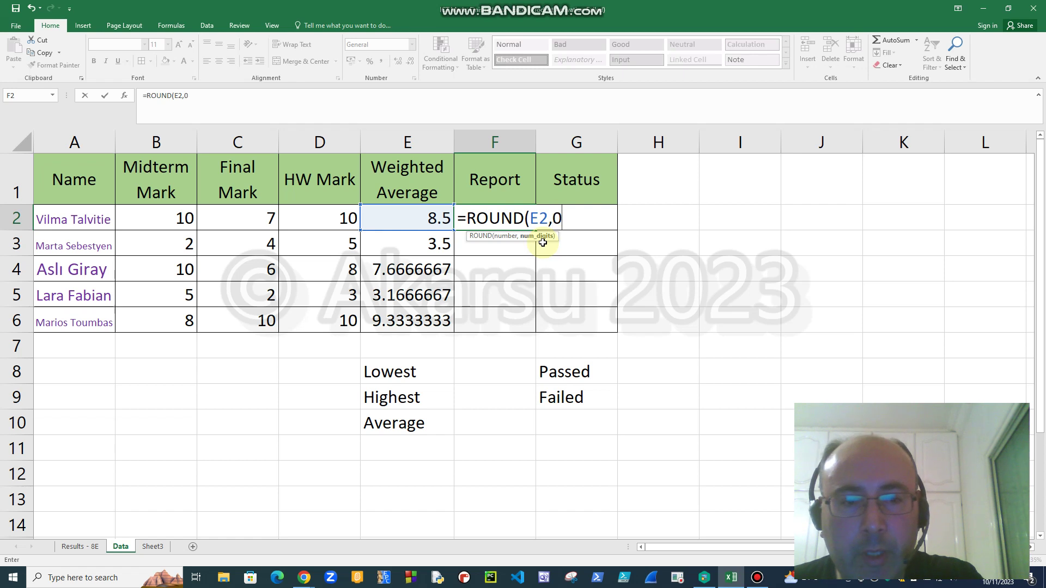
pyautogui.press('Return')
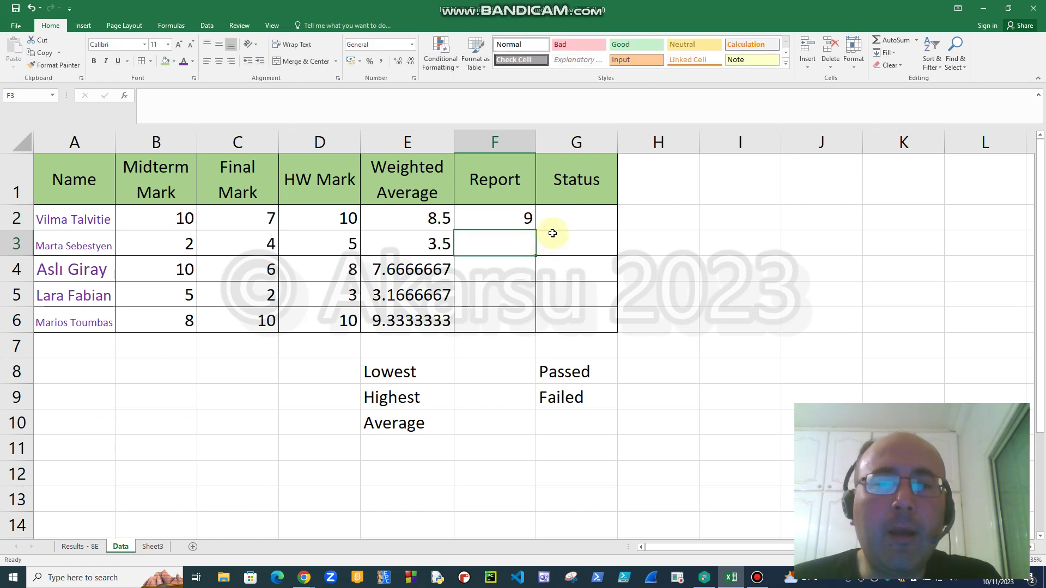
pyautogui.click(565, 217)
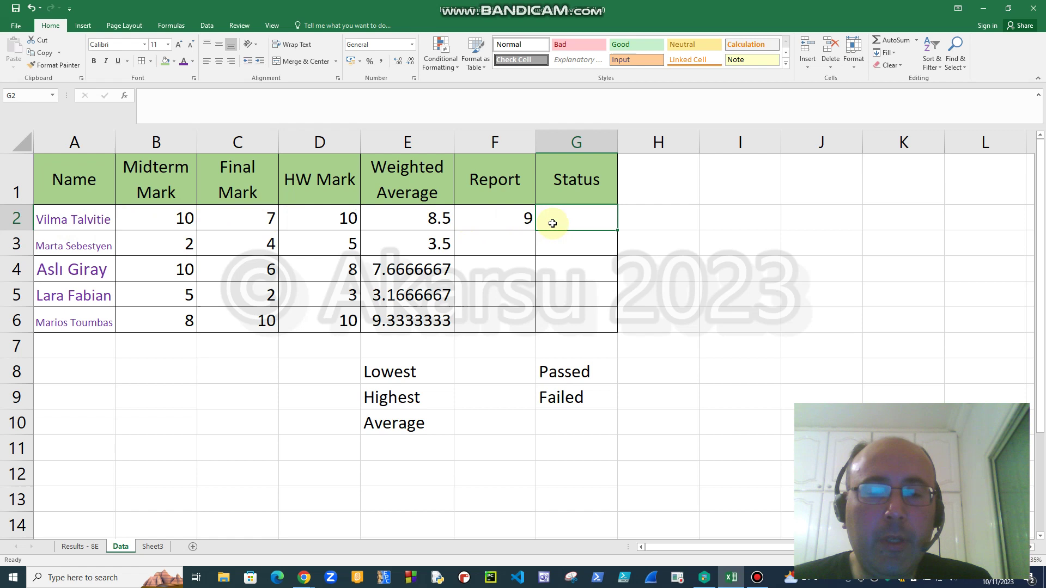
# Enter =IF(F2>4,"passed","failed") in G2, showing passed for the first student
pyautogui.write('=if')
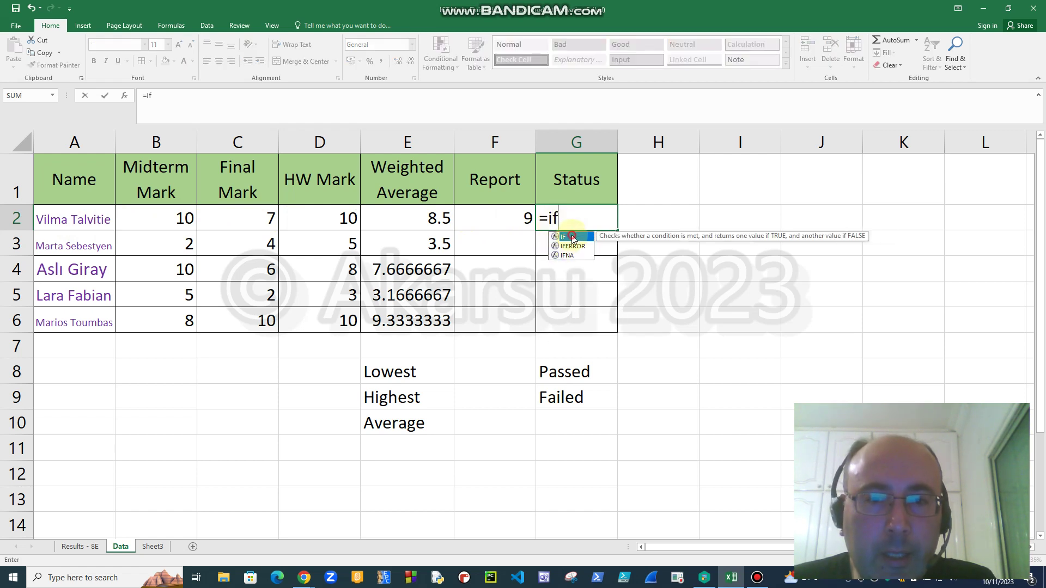
pyautogui.doubleClick(572, 238)
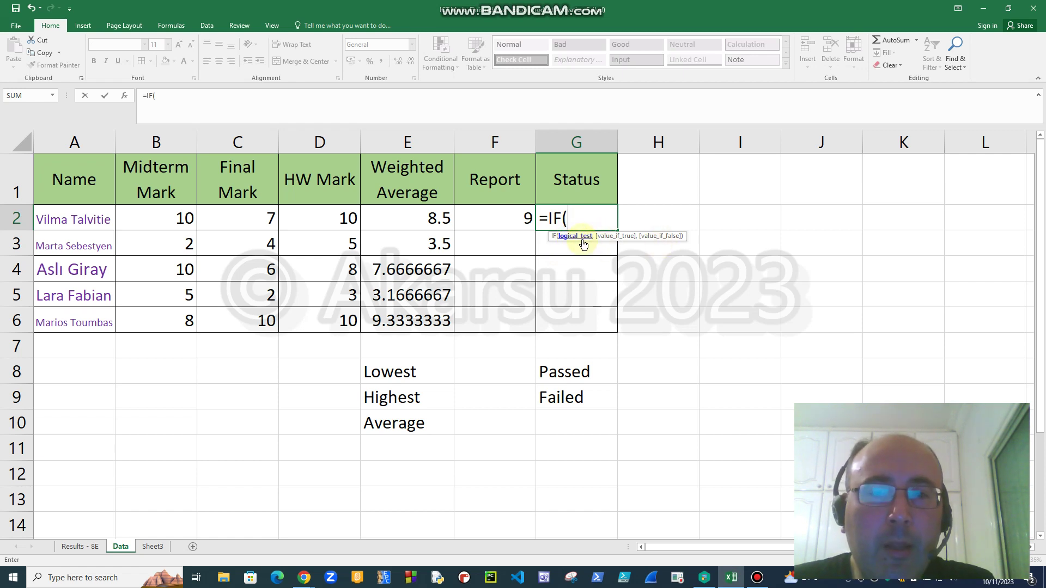
pyautogui.click(519, 222)
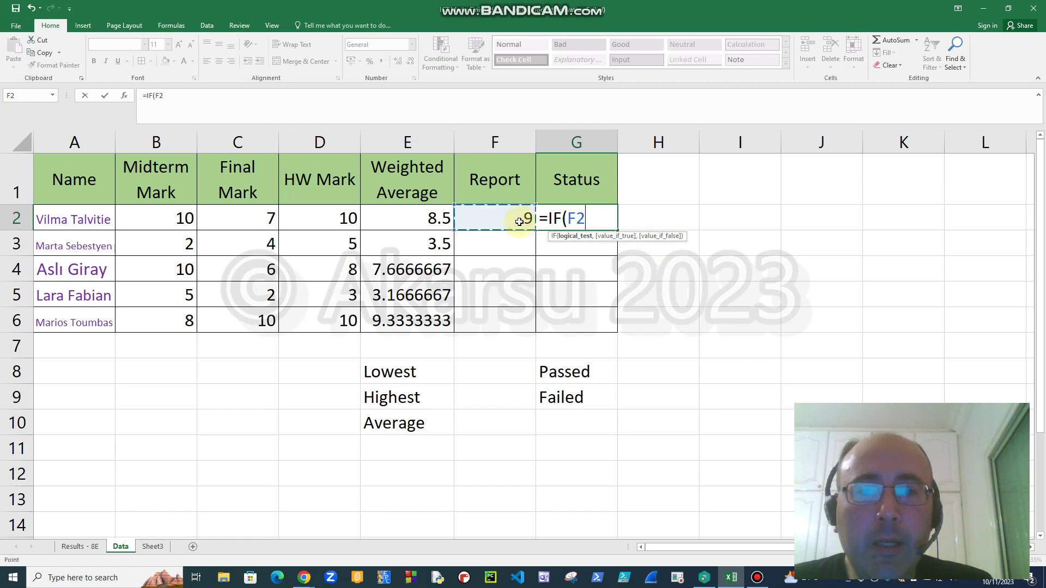
pyautogui.write('>4')
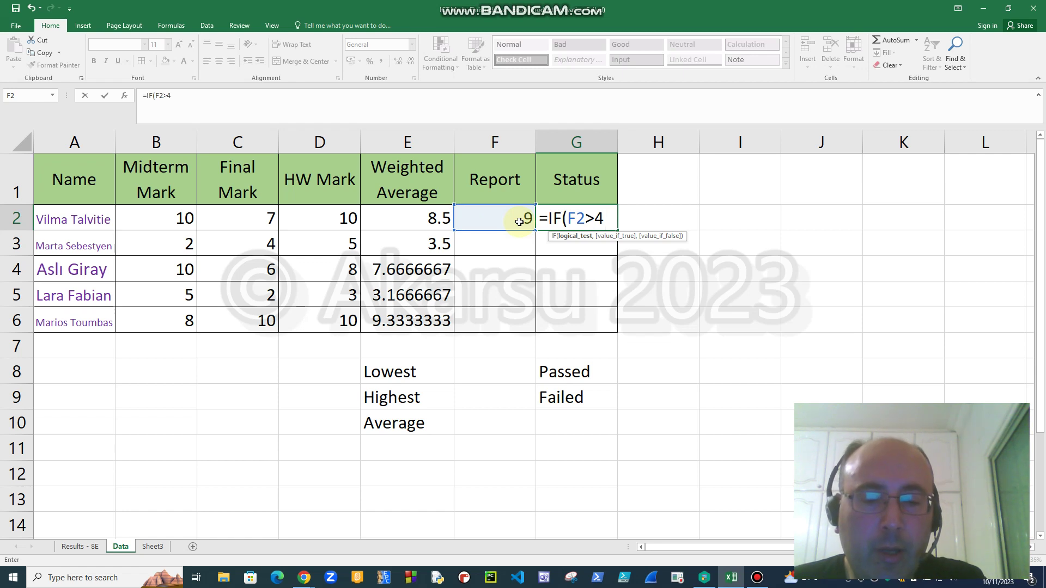
pyautogui.write(',')
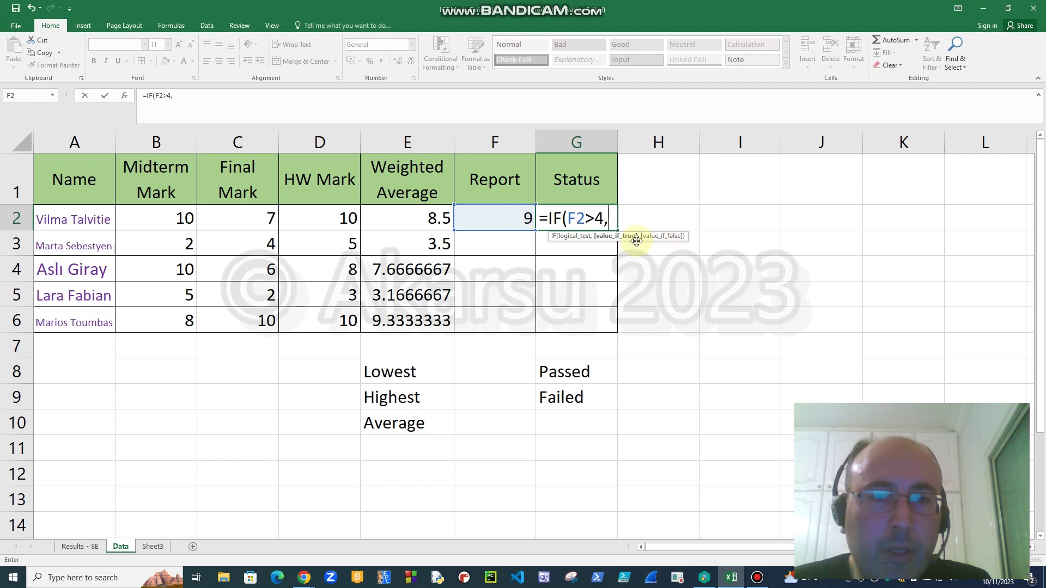
pyautogui.write('"p')
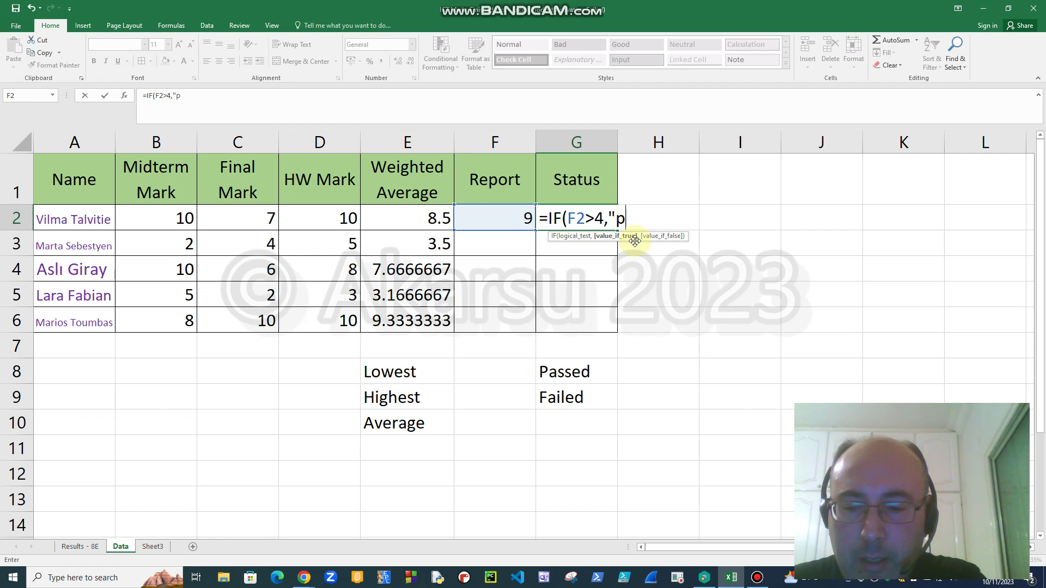
pyautogui.write('assed"')
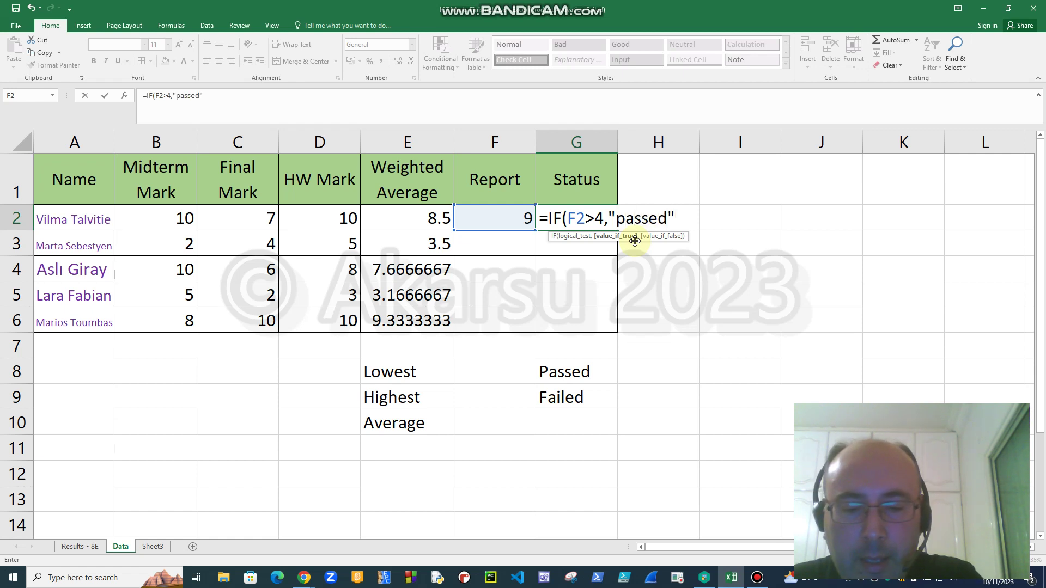
pyautogui.write(',')
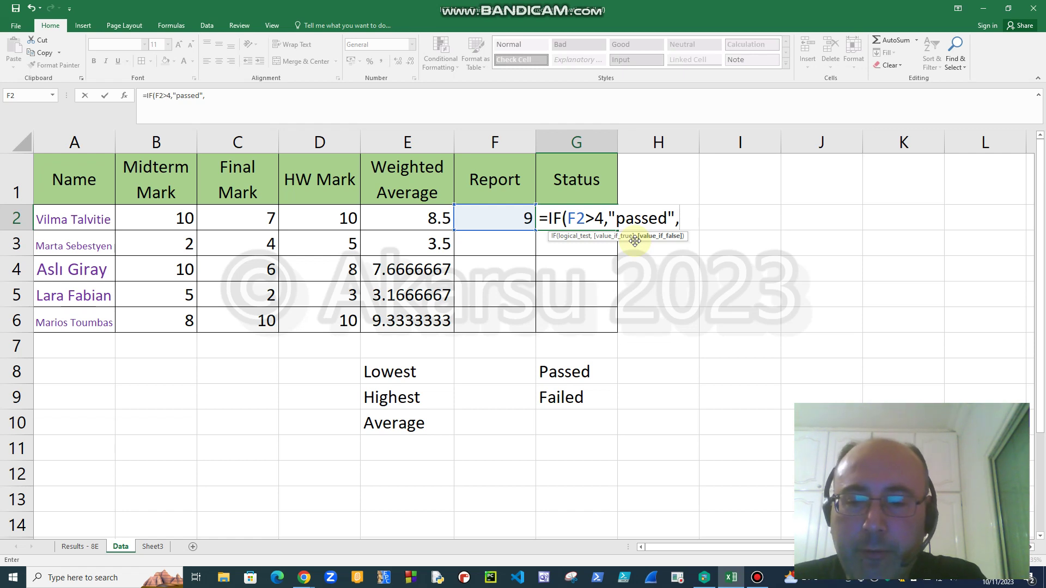
pyautogui.write('faile')
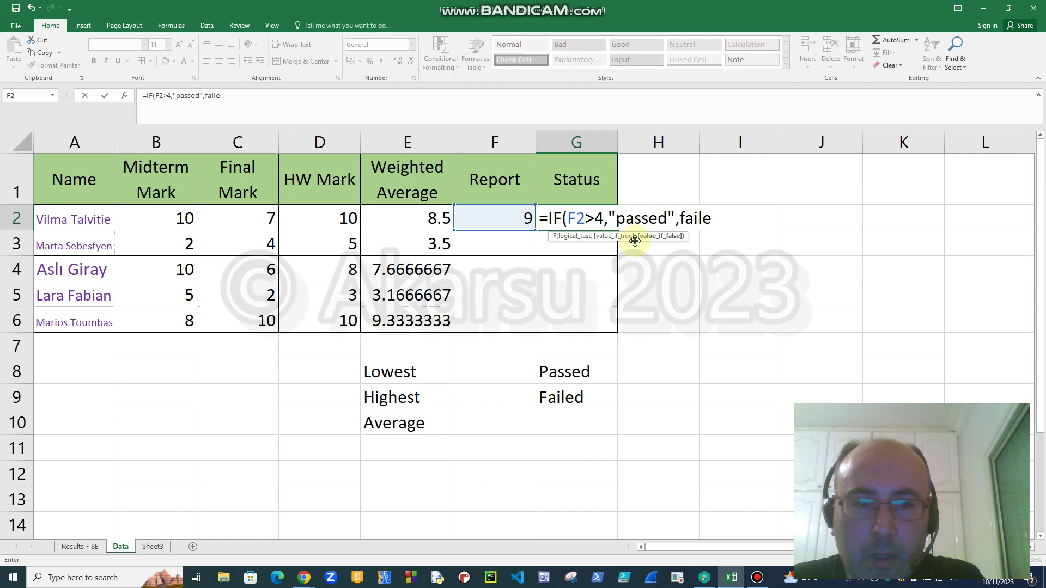
pyautogui.write('d')
pyautogui.click(680, 219)
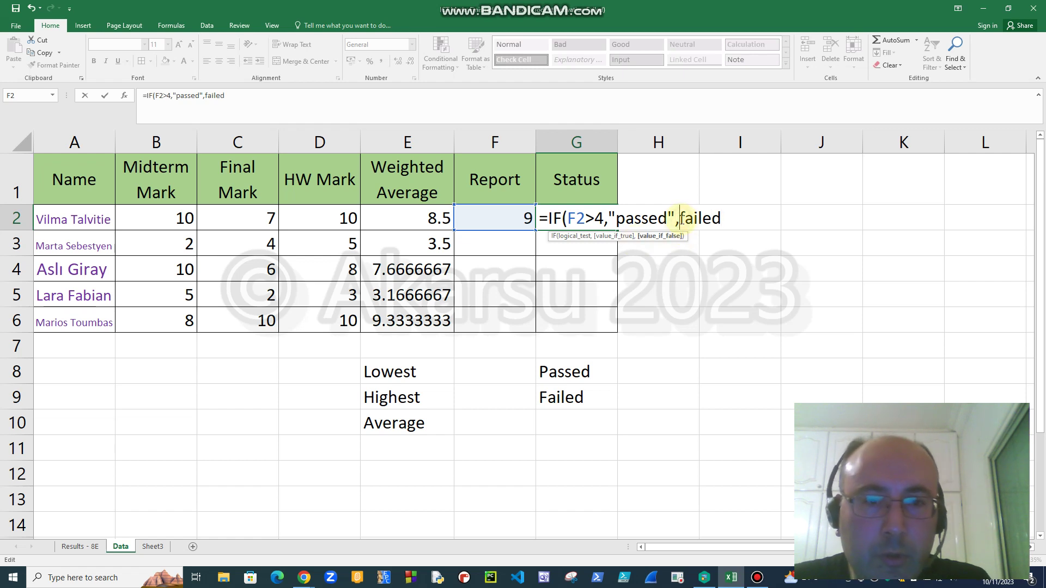
pyautogui.write('"')
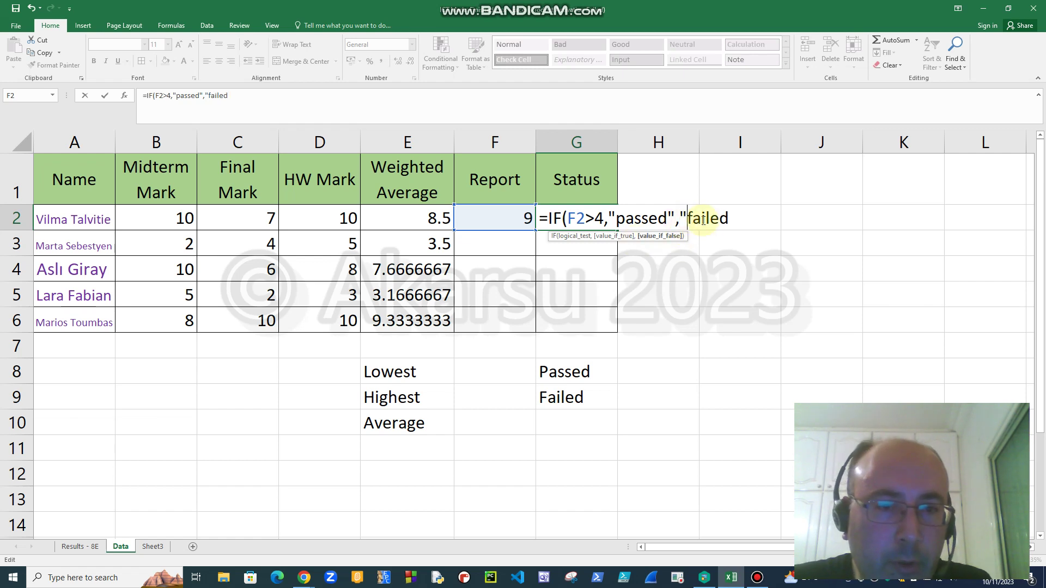
pyautogui.click(729, 218)
pyautogui.write('")')
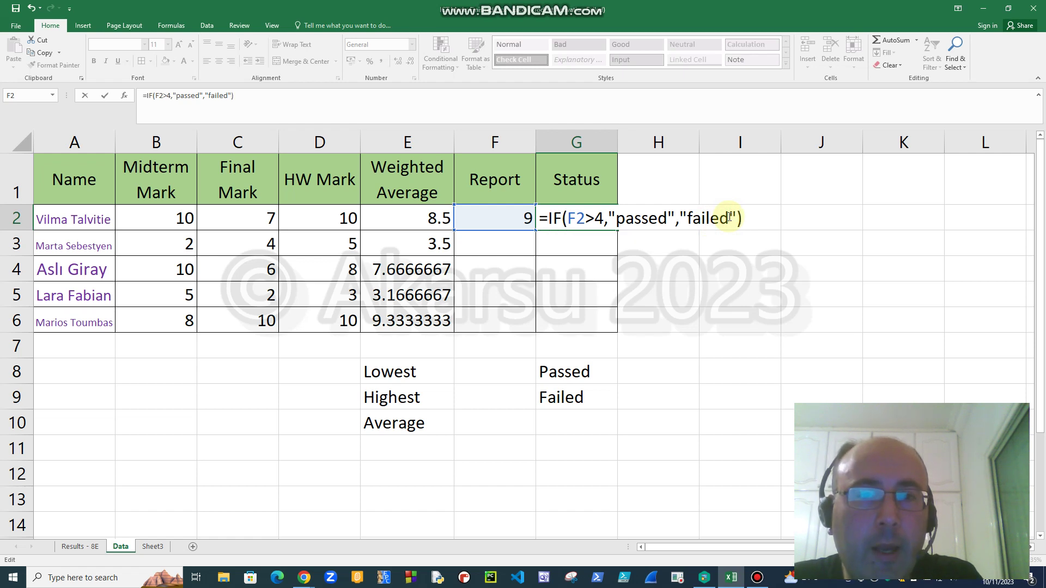
pyautogui.press('Return')
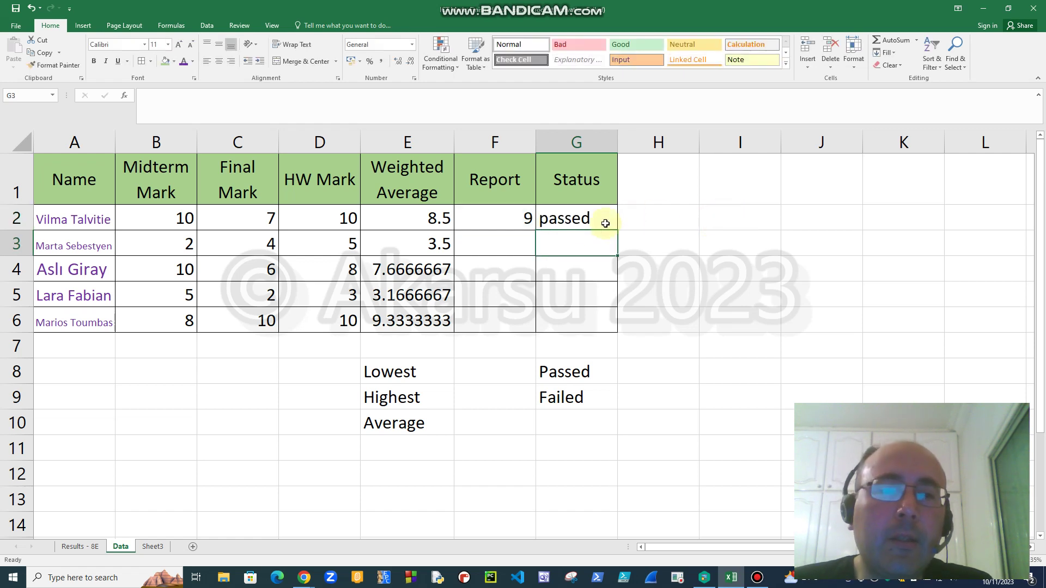
# Copy the Report and Status formulas in F2:G2 down to row 6
pyautogui.moveTo(501, 223); pyautogui.dragTo(613, 332)
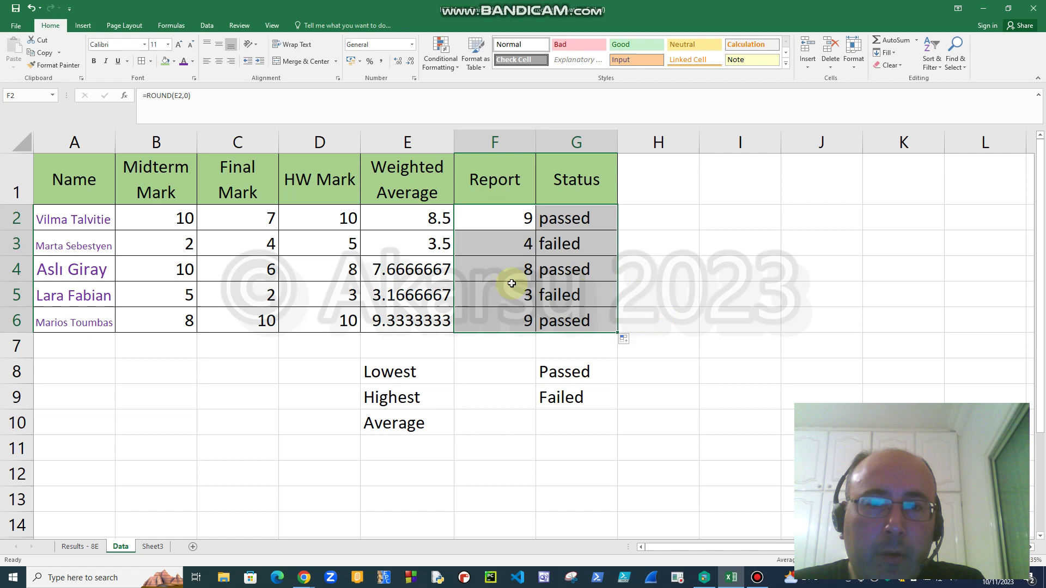
pyautogui.click(659, 264)
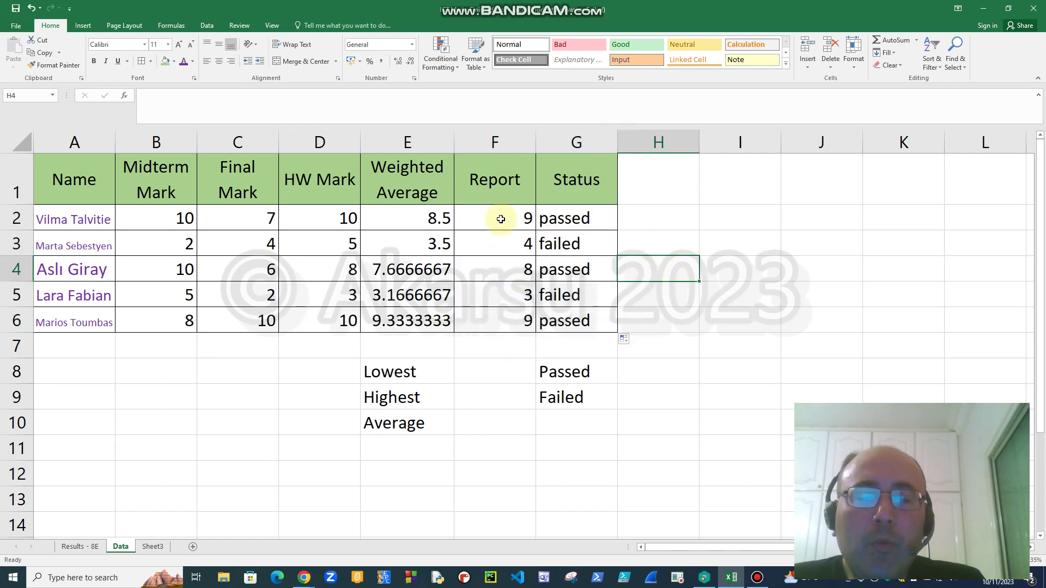
pyautogui.moveTo(501, 217); pyautogui.dragTo(504, 324)
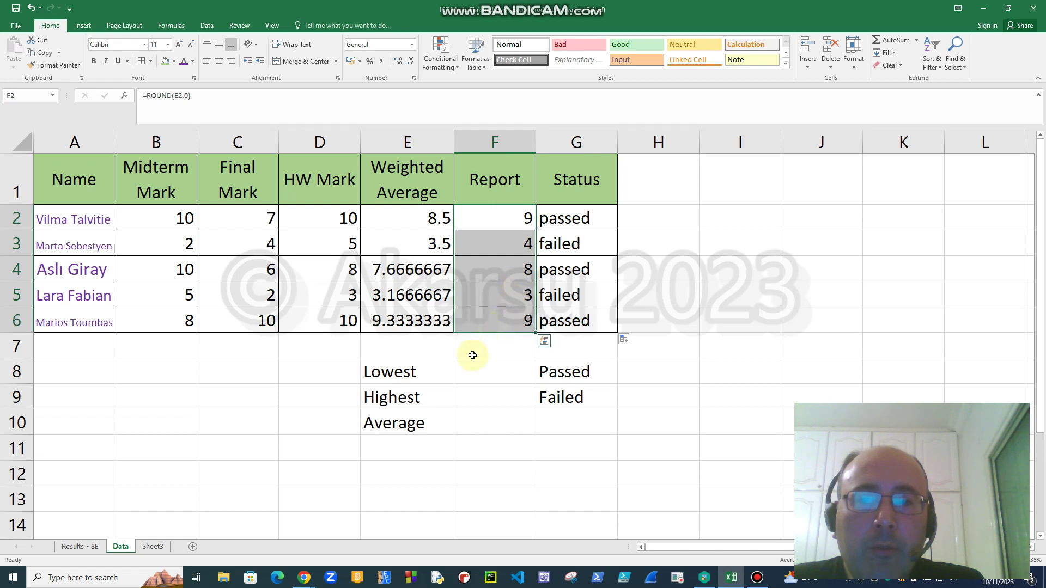
pyautogui.click(465, 371)
# Enter =MIN(F2:F6) in F8 to show the lowest Report score, 3
pyautogui.write('=mi')
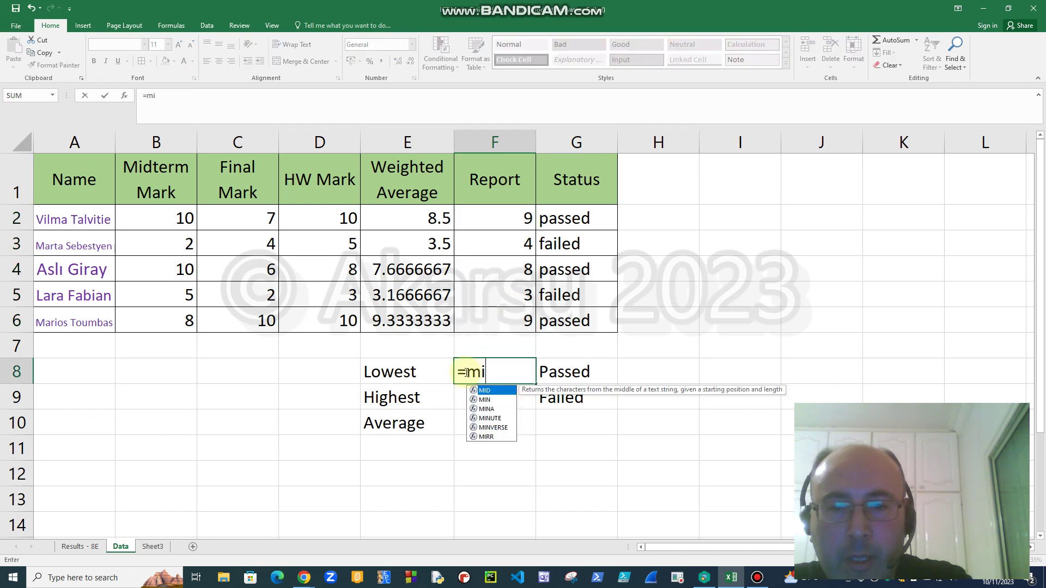
pyautogui.write('n')
pyautogui.press('Tab')
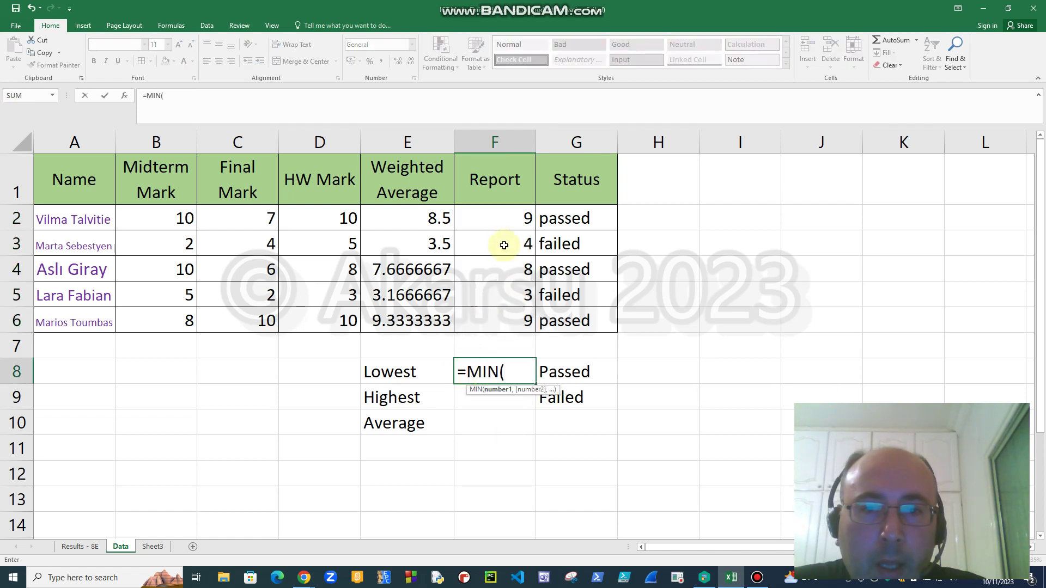
pyautogui.moveTo(504, 219); pyautogui.dragTo(512, 319)
pyautogui.write(')')
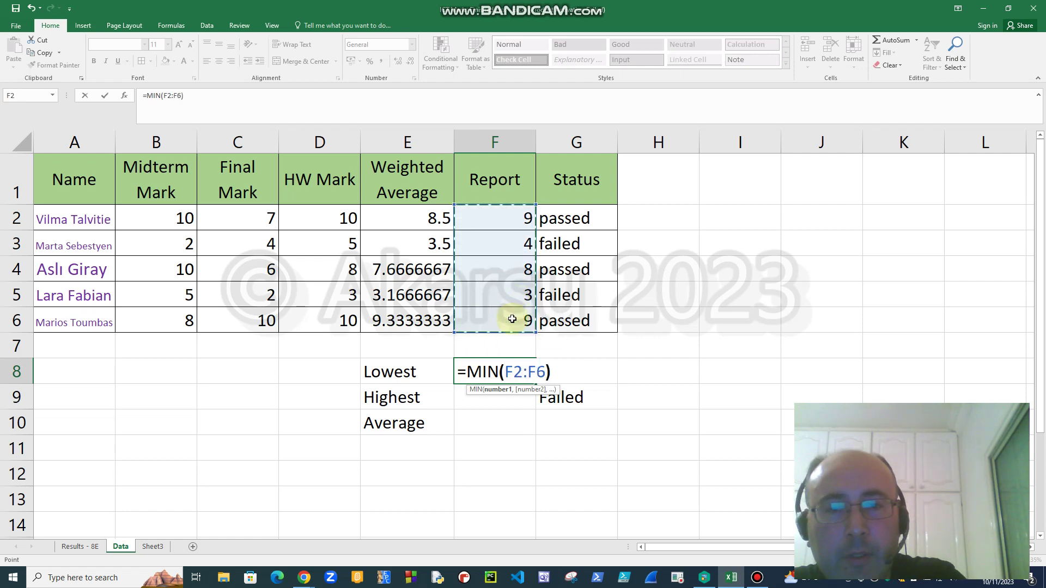
pyautogui.press('Return')
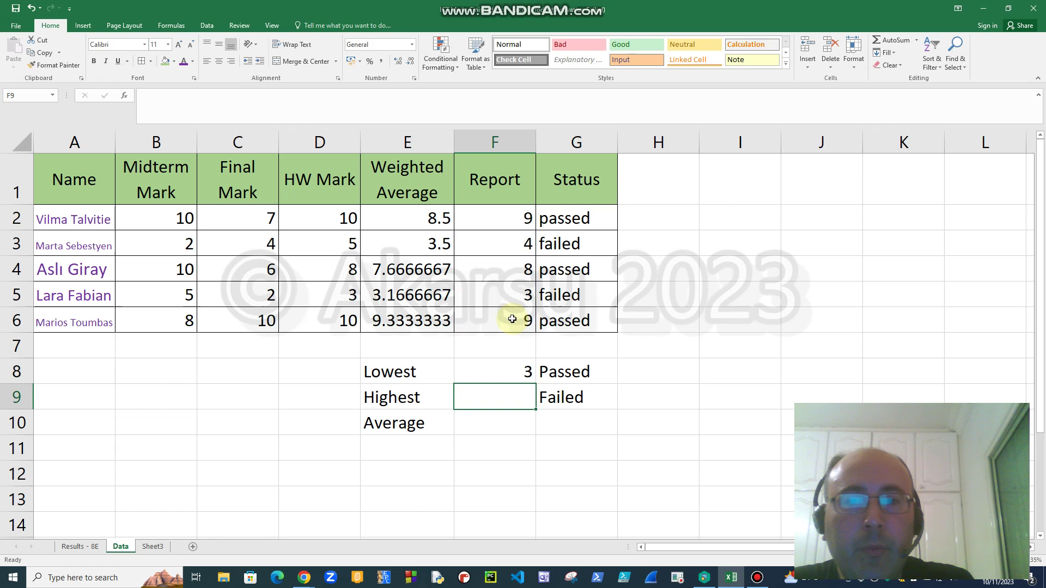
pyautogui.click(517, 295)
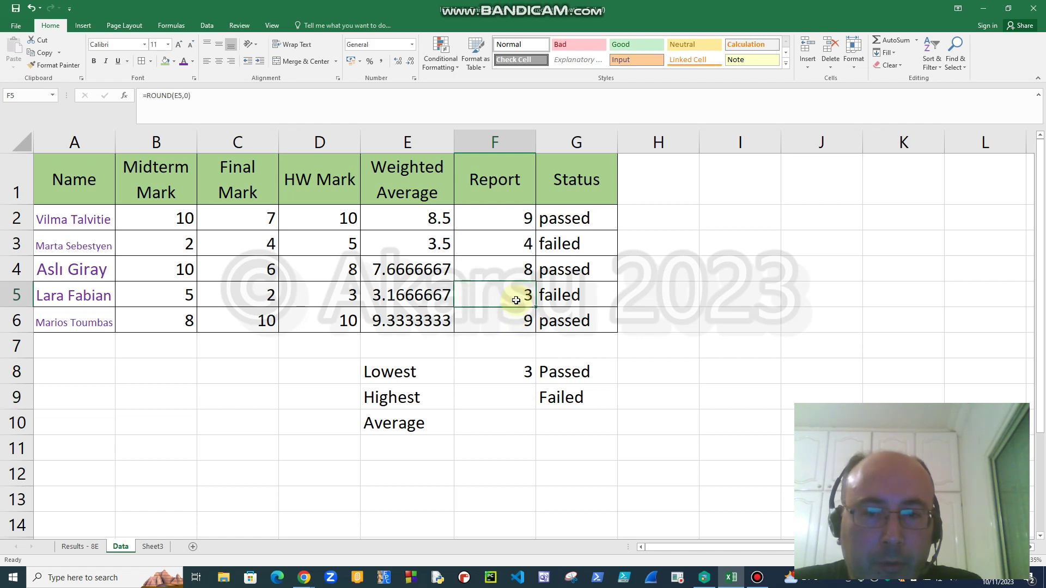
# Enter =MAX(F2:F6) in F9 to show the highest Report score, 9
pyautogui.click(494, 395)
pyautogui.write('=max')
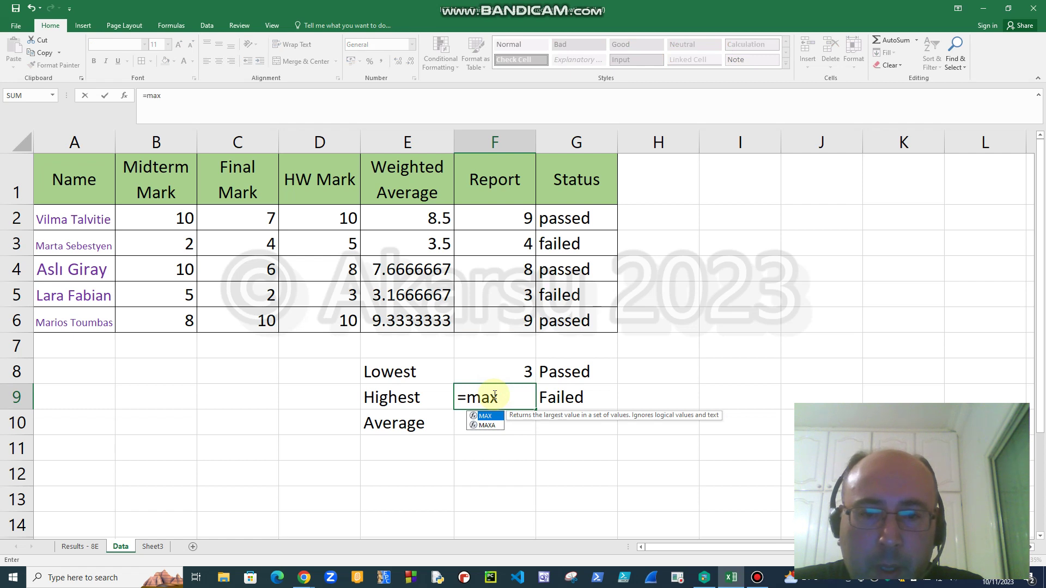
pyautogui.doubleClick(499, 417)
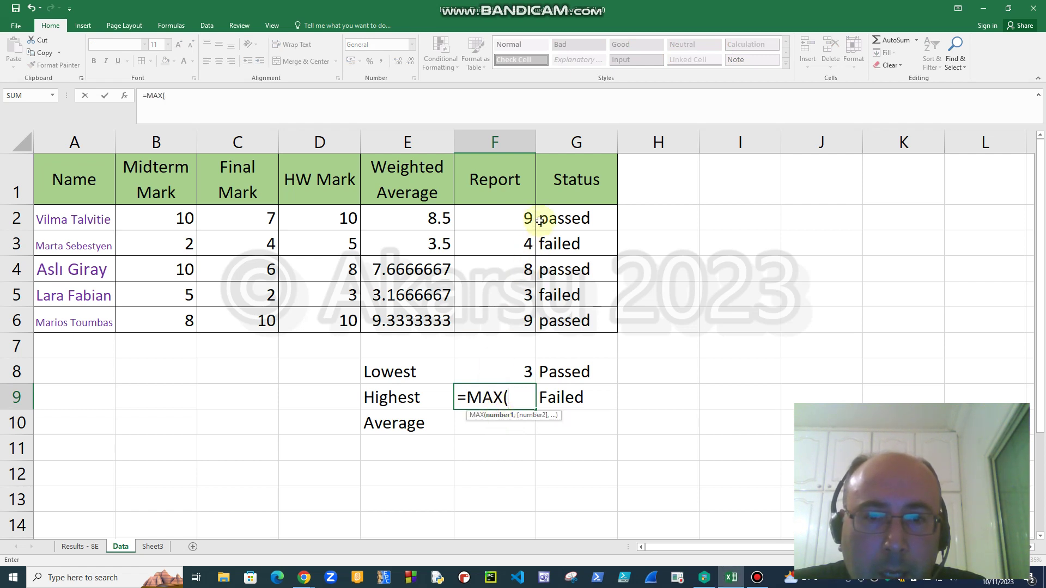
pyautogui.moveTo(511, 219); pyautogui.dragTo(508, 321)
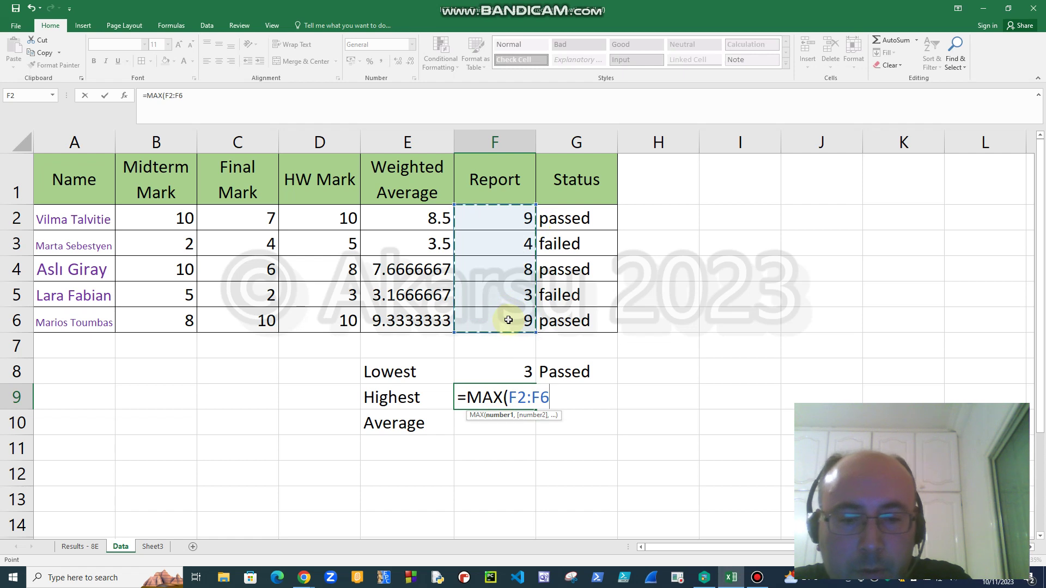
pyautogui.press('Return')
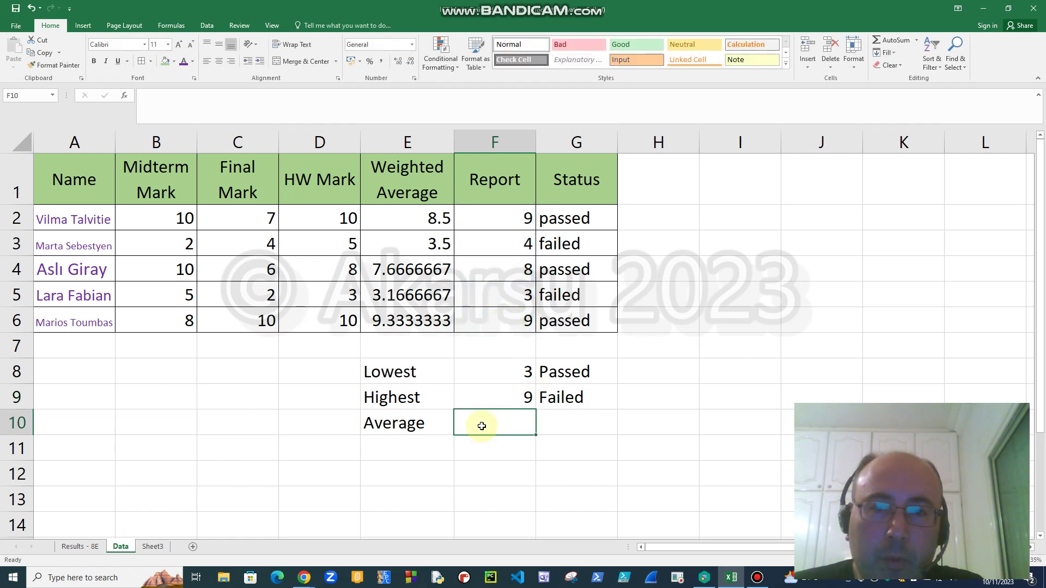
# Enter =AVERAGE(F2:F6) in F10 to show the average Report score, 6.6
pyautogui.write('=avera')
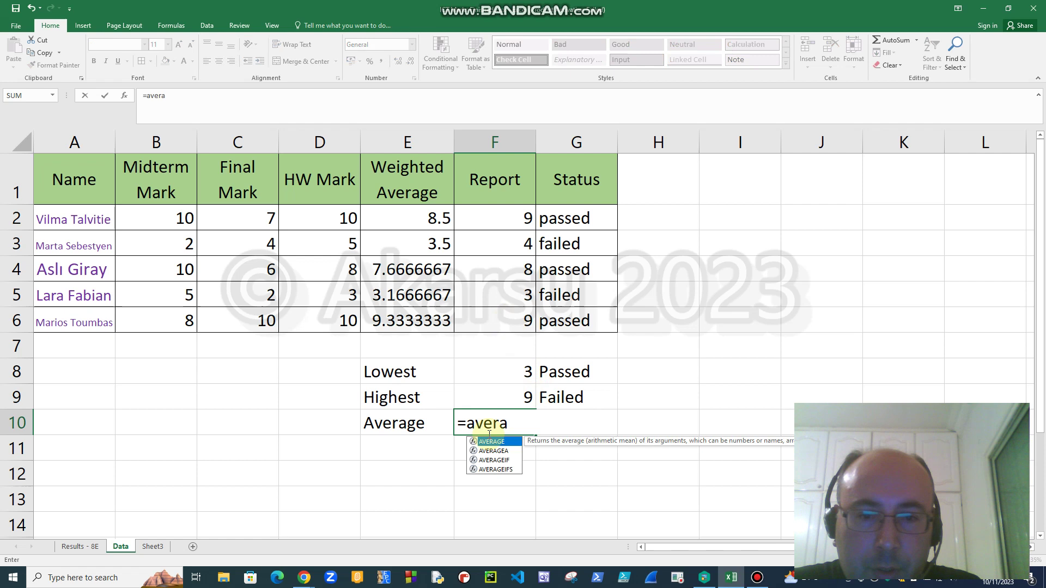
pyautogui.press('Tab')
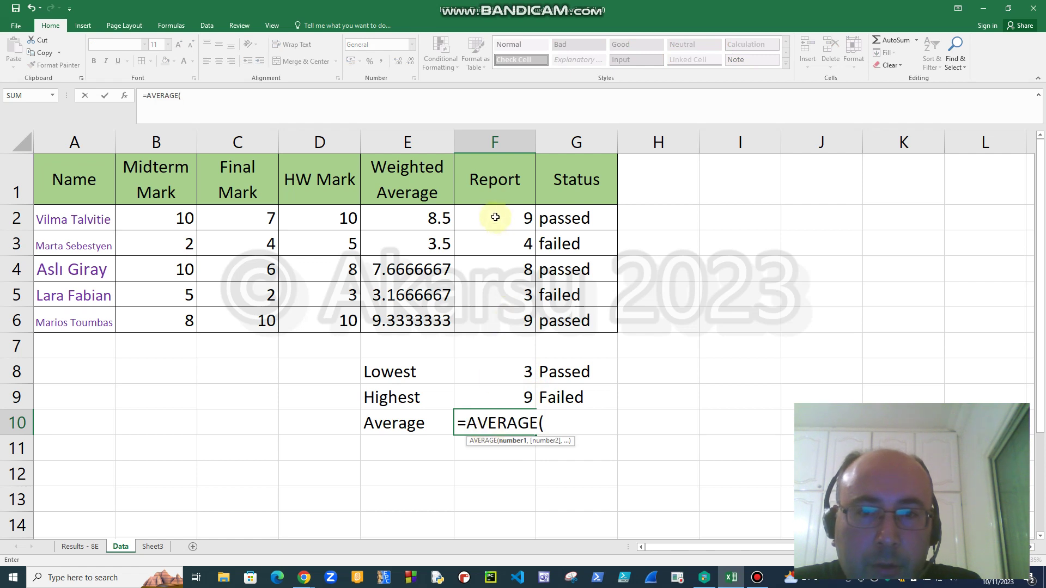
pyautogui.moveTo(492, 215); pyautogui.dragTo(500, 327)
pyautogui.write(')')
pyautogui.press('Return')
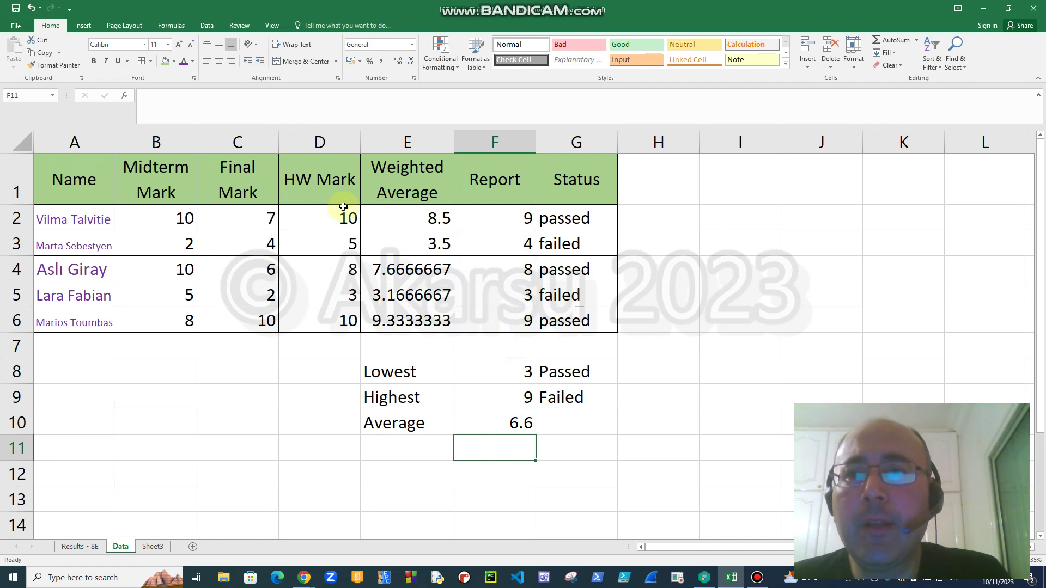
pyautogui.click(172, 24)
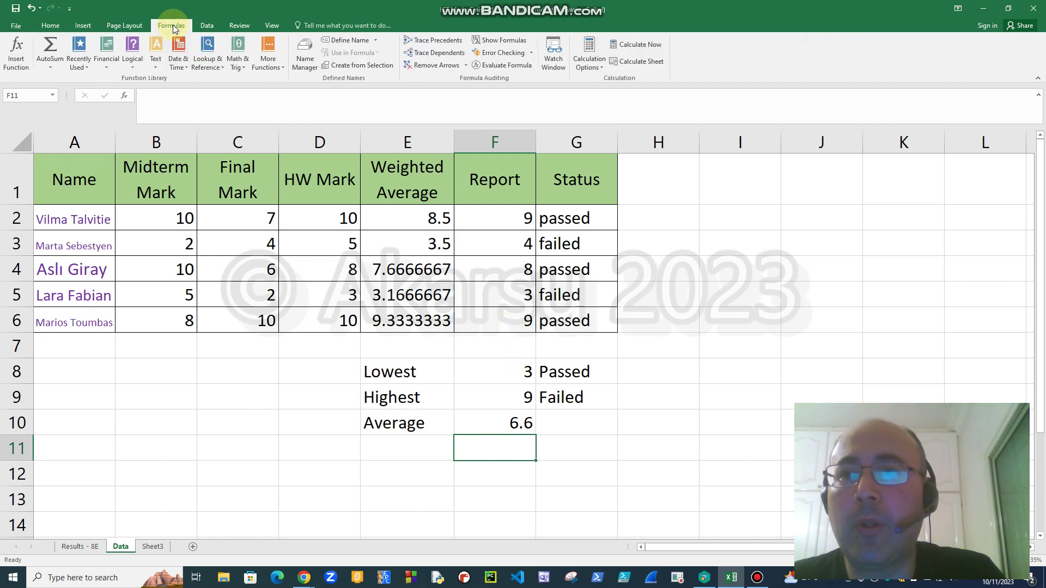
pyautogui.click(51, 68)
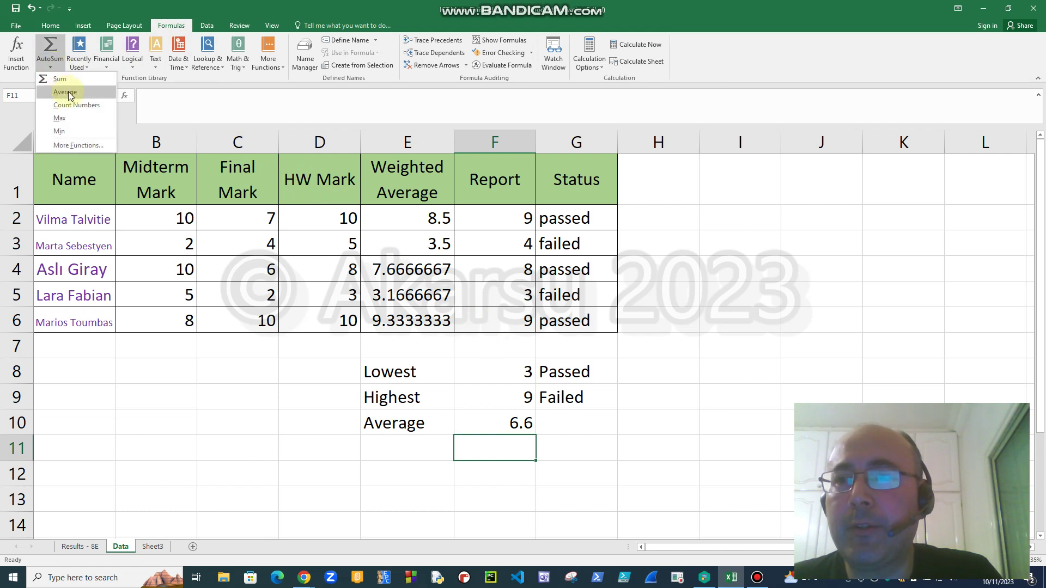
pyautogui.click(88, 64)
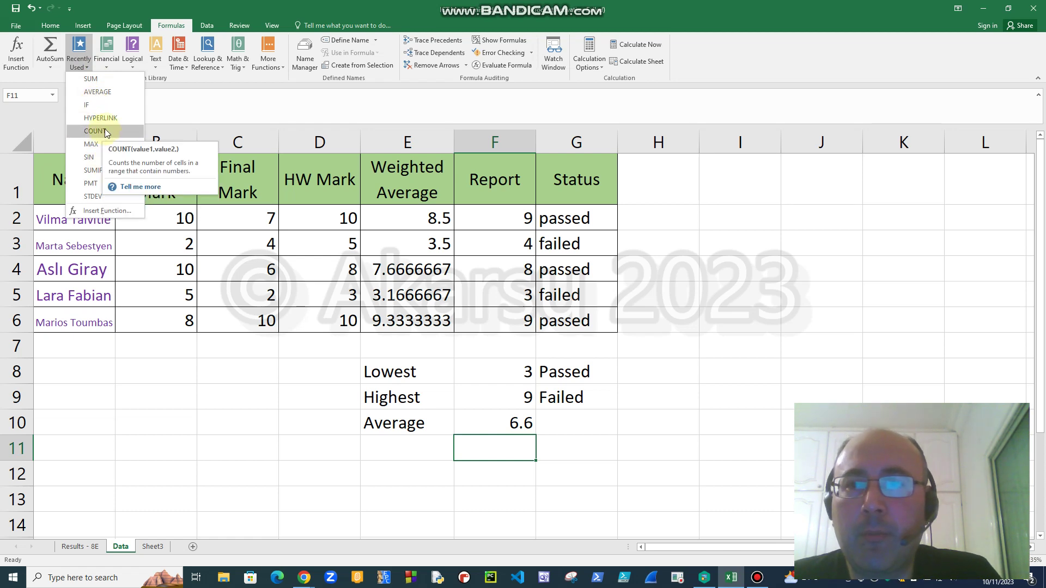
pyautogui.click(791, 266)
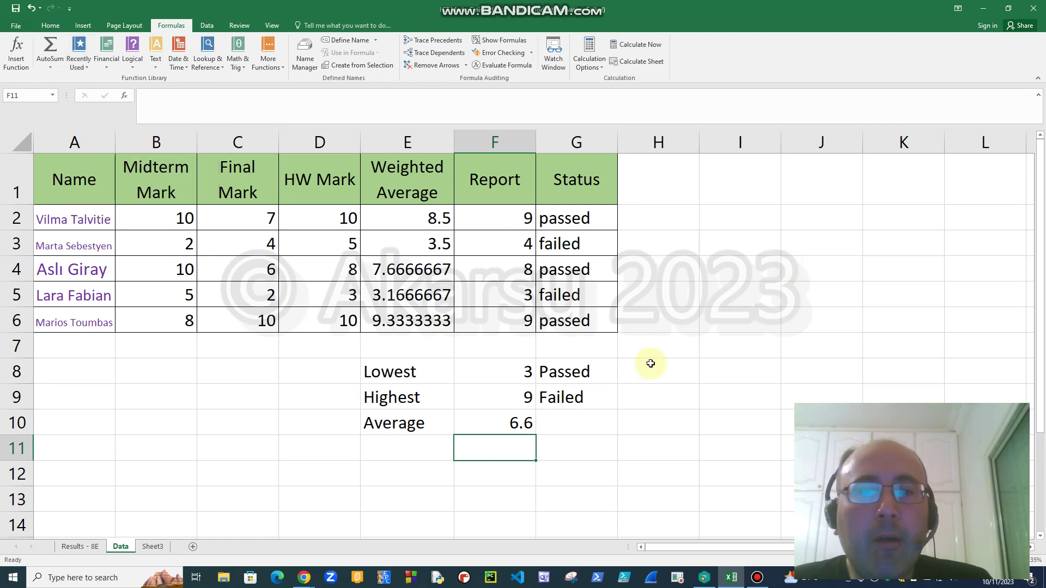
# Enter =COUNTIF(G2:G6,"passed") in H8, giving 3 passed students
pyautogui.click(593, 377)
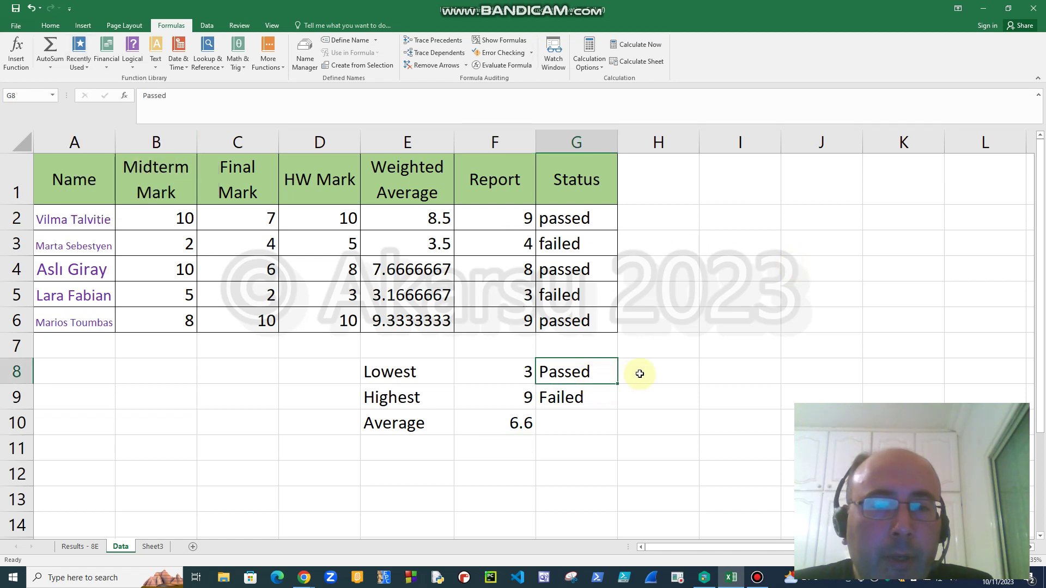
pyautogui.click(640, 374)
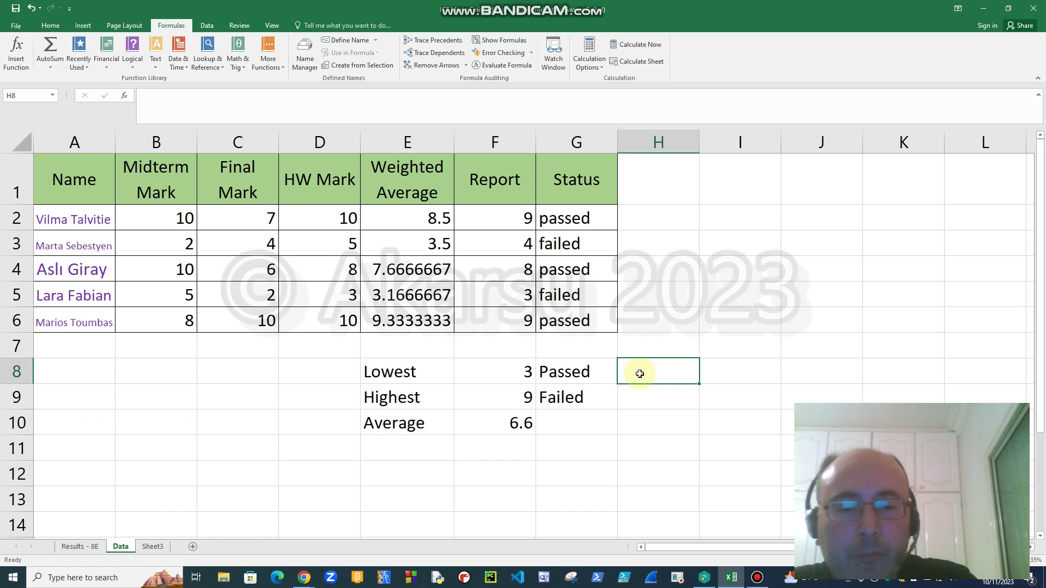
pyautogui.write('=coun')
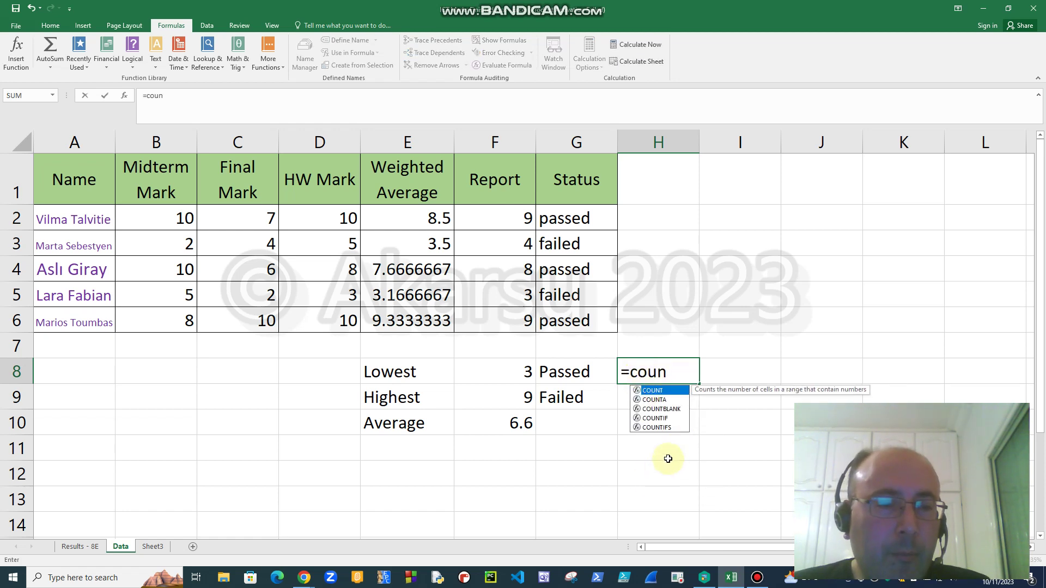
pyautogui.doubleClick(675, 419)
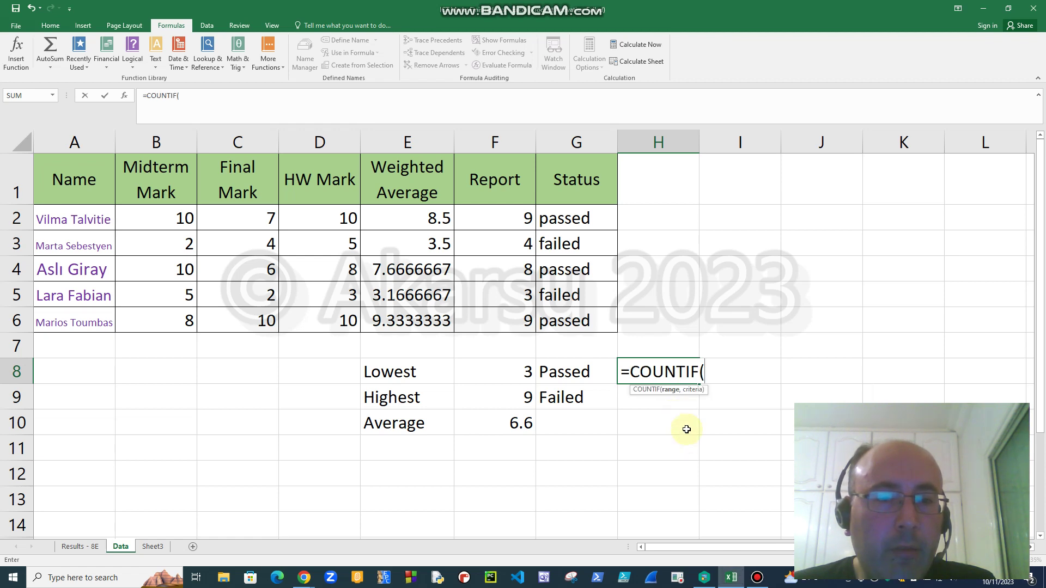
pyautogui.moveTo(563, 220); pyautogui.dragTo(557, 317)
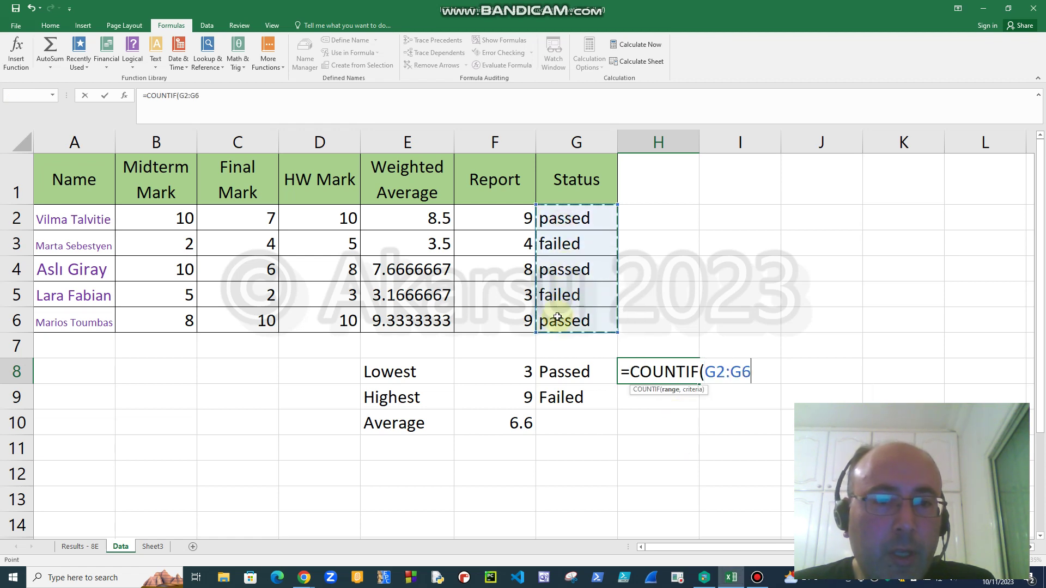
pyautogui.write(',')
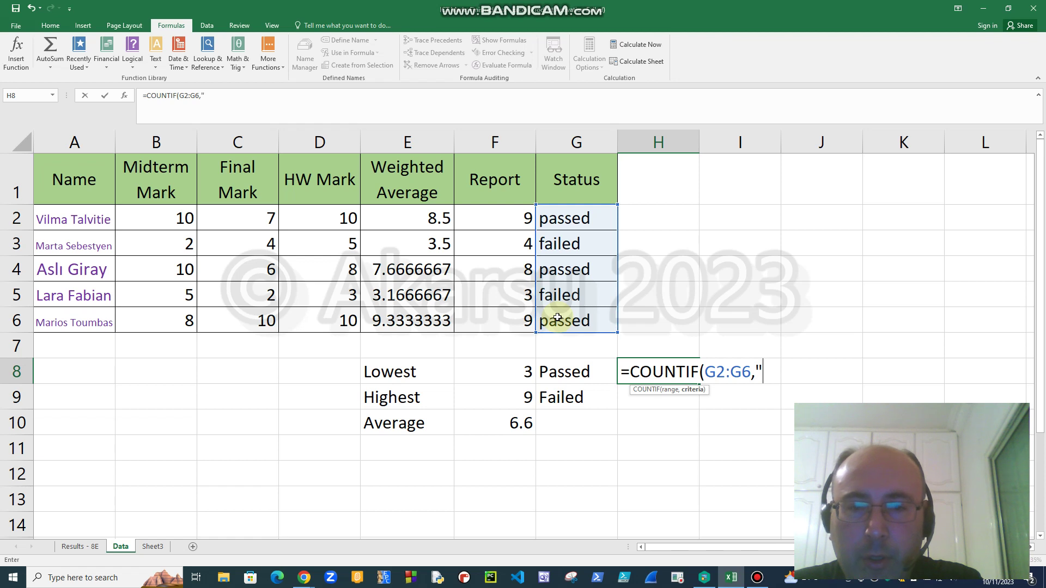
pyautogui.write('"passed"')
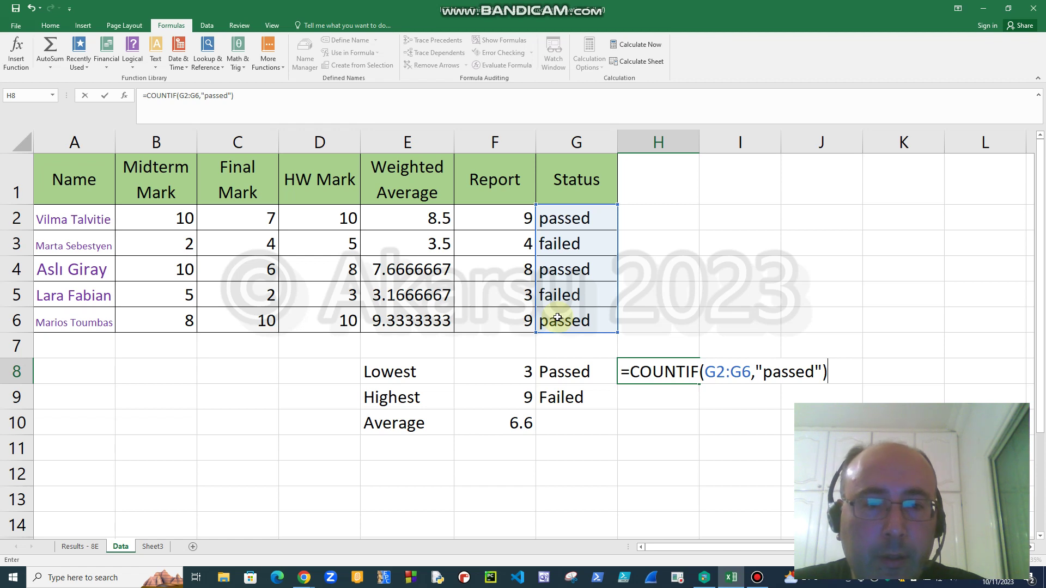
pyautogui.press('Return')
pyautogui.click(560, 219)
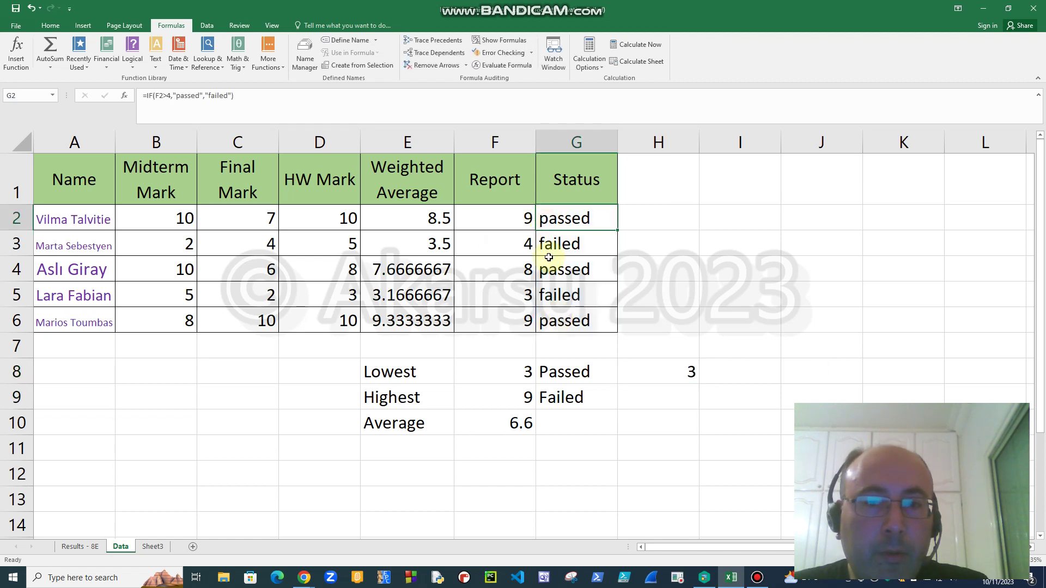
pyautogui.click(561, 269)
pyautogui.click(578, 325)
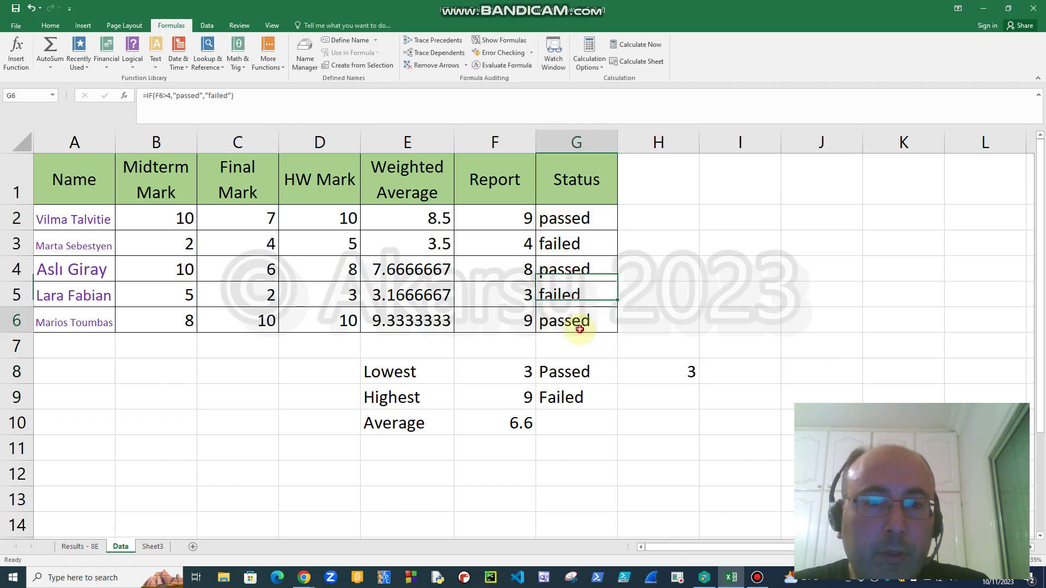
# Enter =COUNTIF(G2:G6,"failed") in H9, giving 2 failed students
pyautogui.click(655, 395)
pyautogui.write('=c')
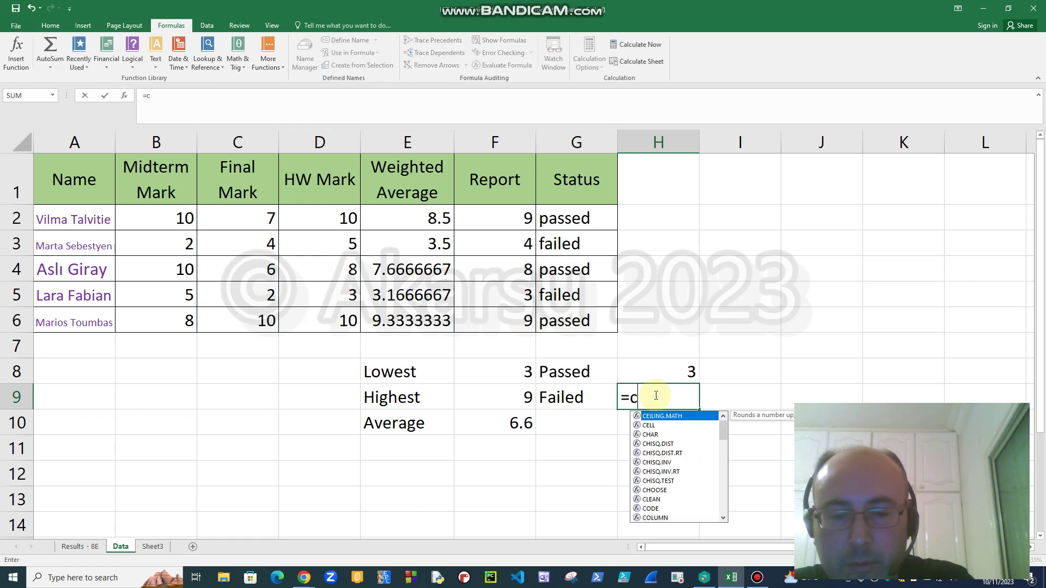
pyautogui.write('oun')
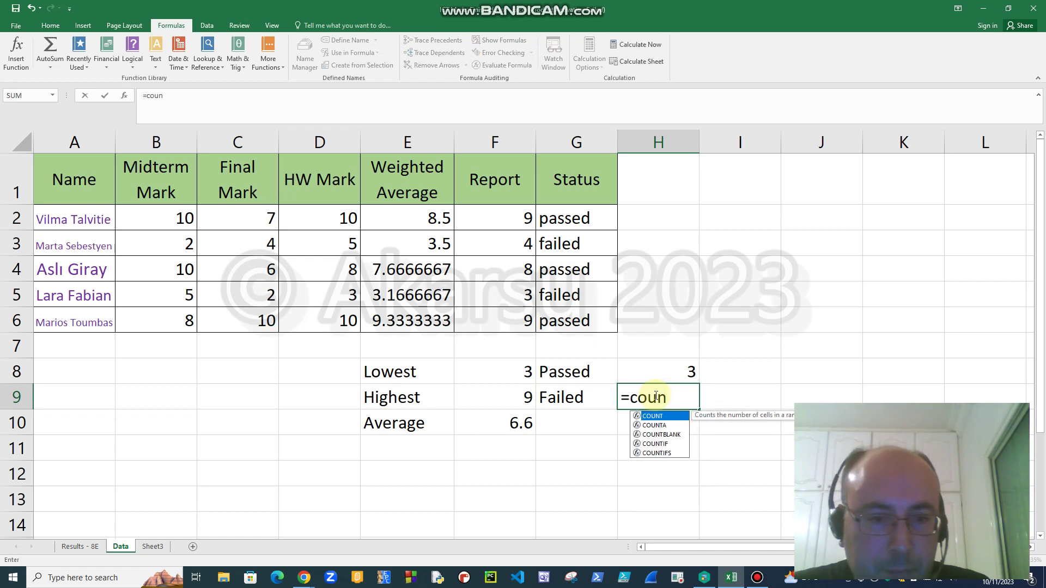
pyautogui.press('Tab')
pyautogui.press('BackSpace')
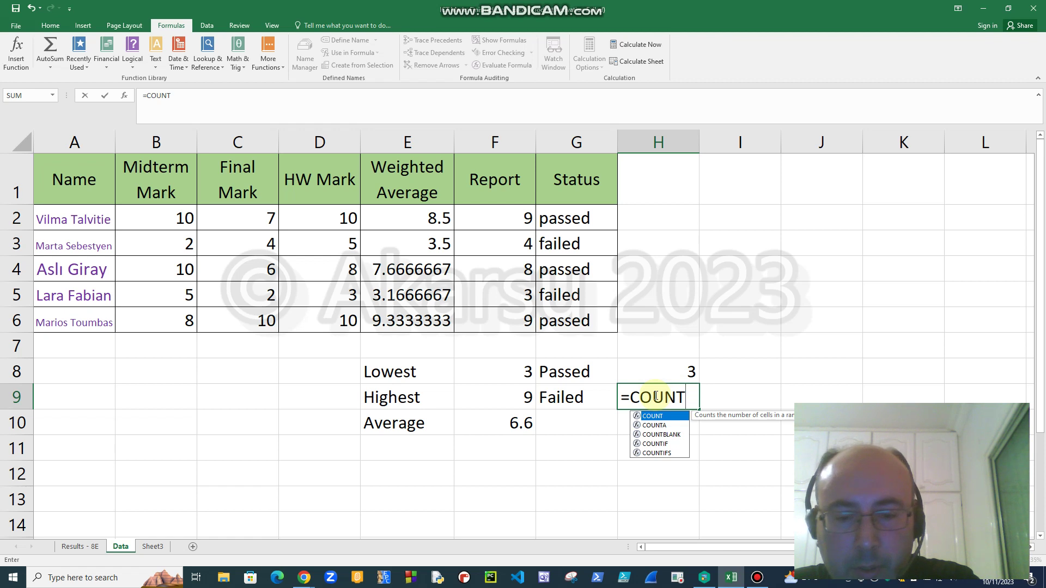
pyautogui.write('i')
pyautogui.press('Tab')
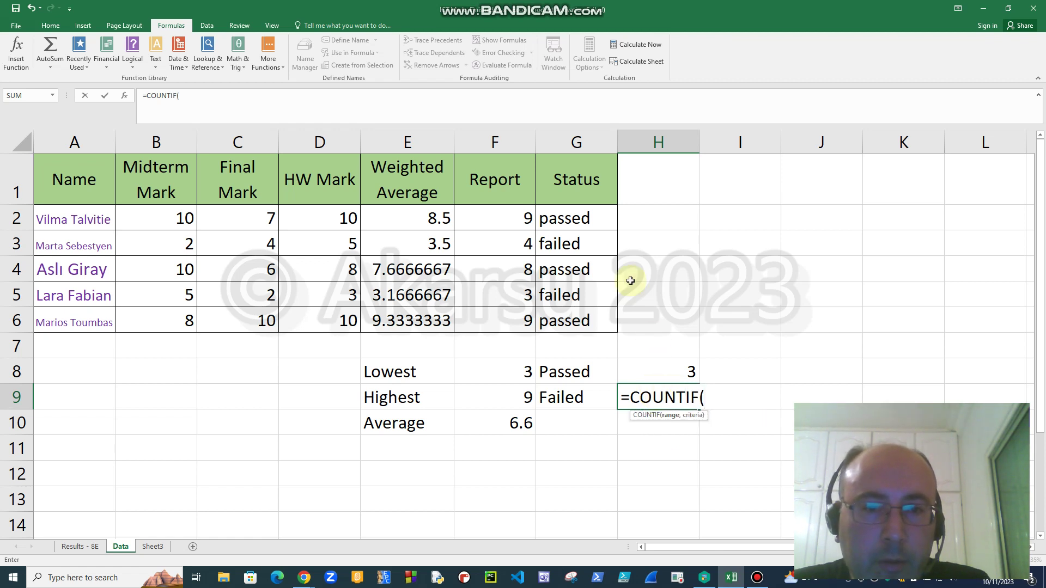
pyautogui.moveTo(568, 218); pyautogui.dragTo(560, 317)
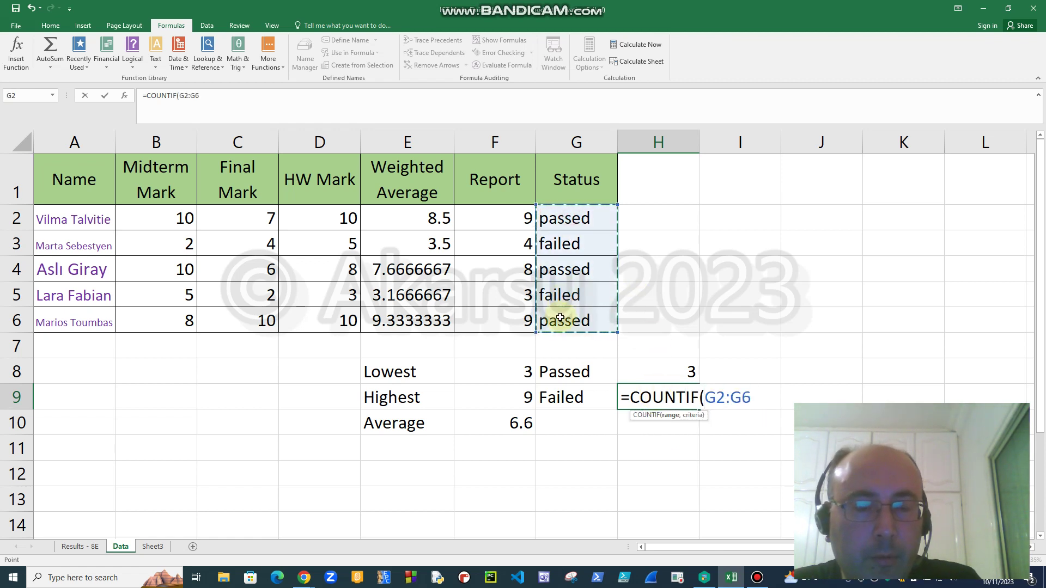
pyautogui.write(',"fa')
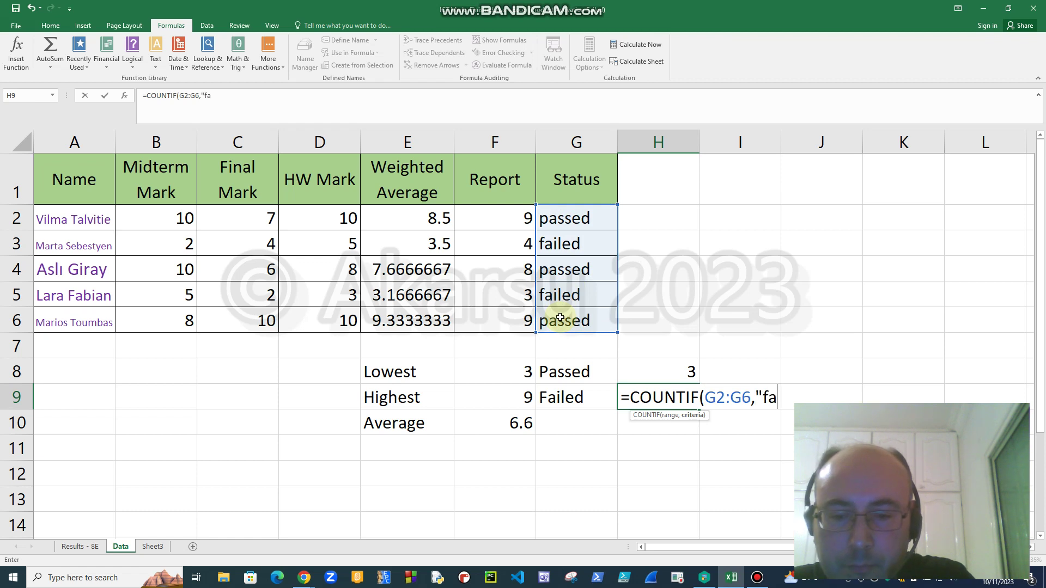
pyautogui.write('iled')
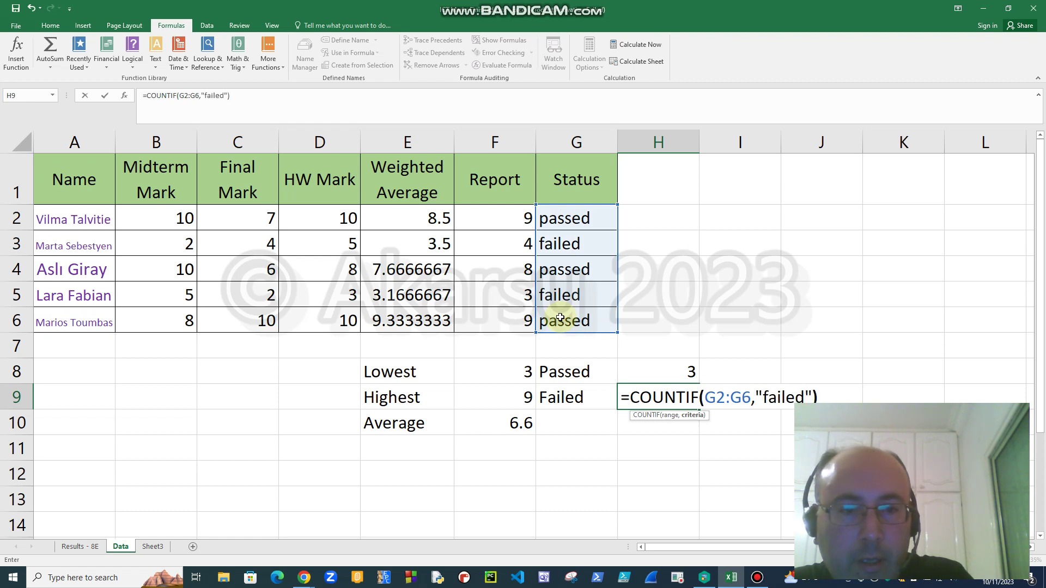
pyautogui.write('")')
pyautogui.press('Return')
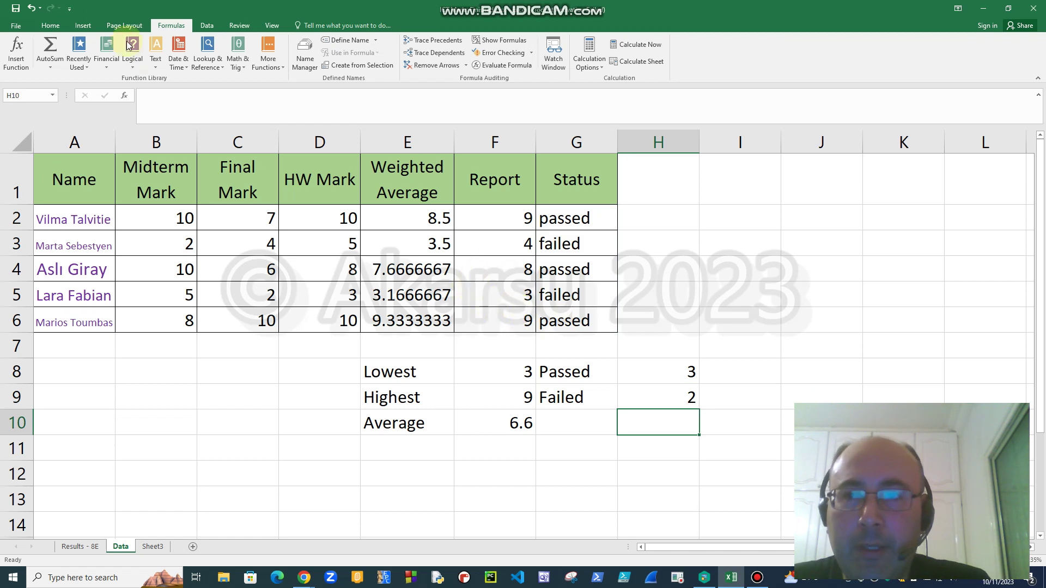
# Select the Status cells G2:G6 from the Home tab
pyautogui.click(52, 25)
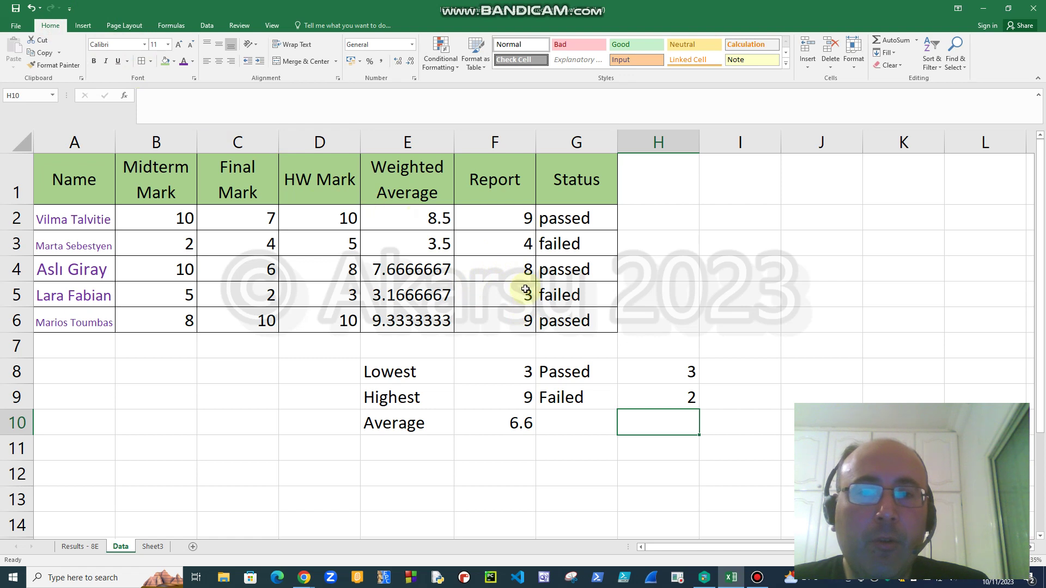
pyautogui.click(573, 247)
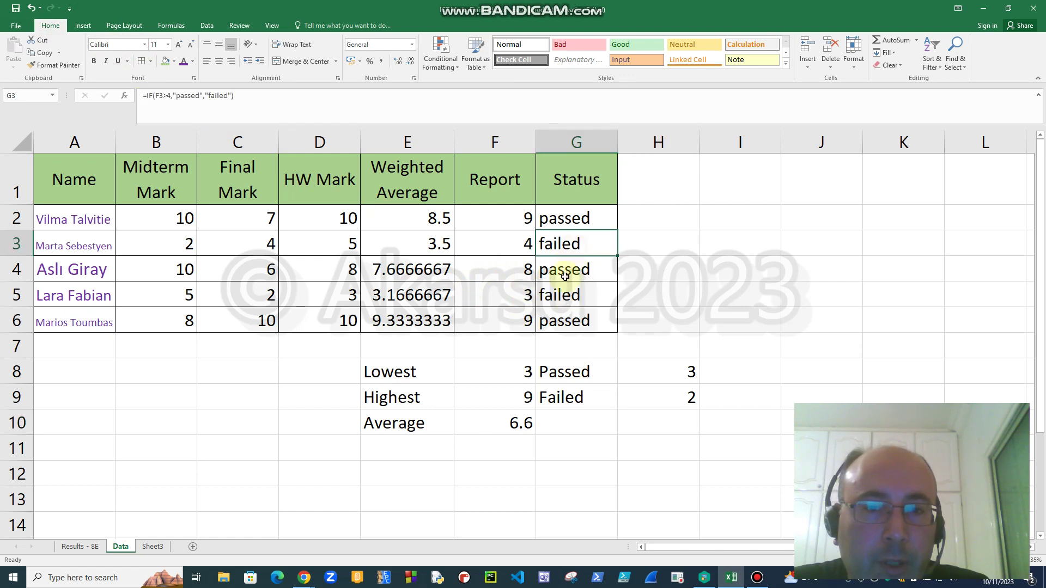
pyautogui.click(567, 293)
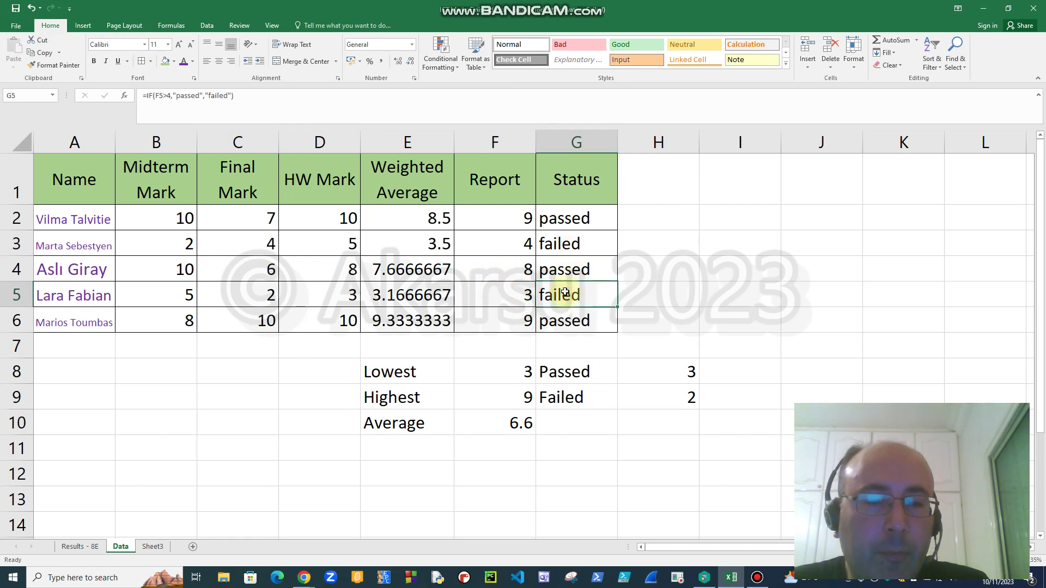
pyautogui.moveTo(582, 215); pyautogui.dragTo(567, 321)
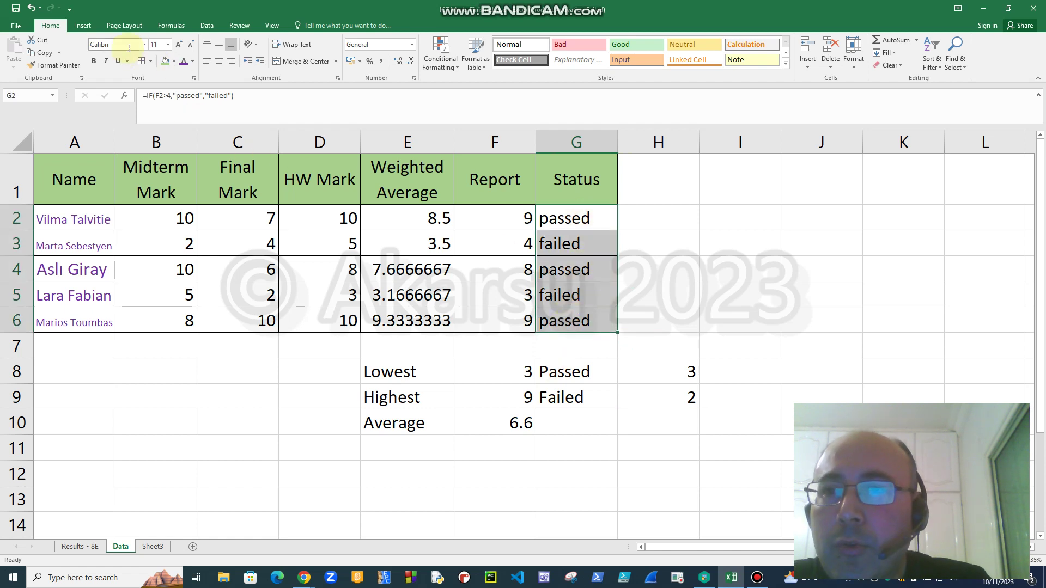
# Add an Equal To rule for 'failed' with Light Red Fill with Dark Red Text
pyautogui.click(457, 67)
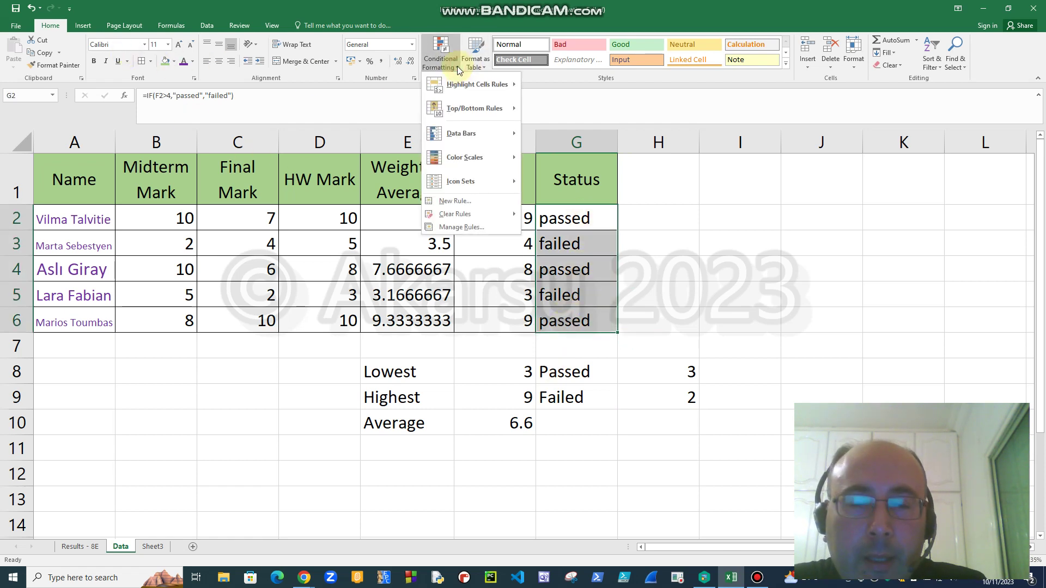
pyautogui.moveTo(492, 84)
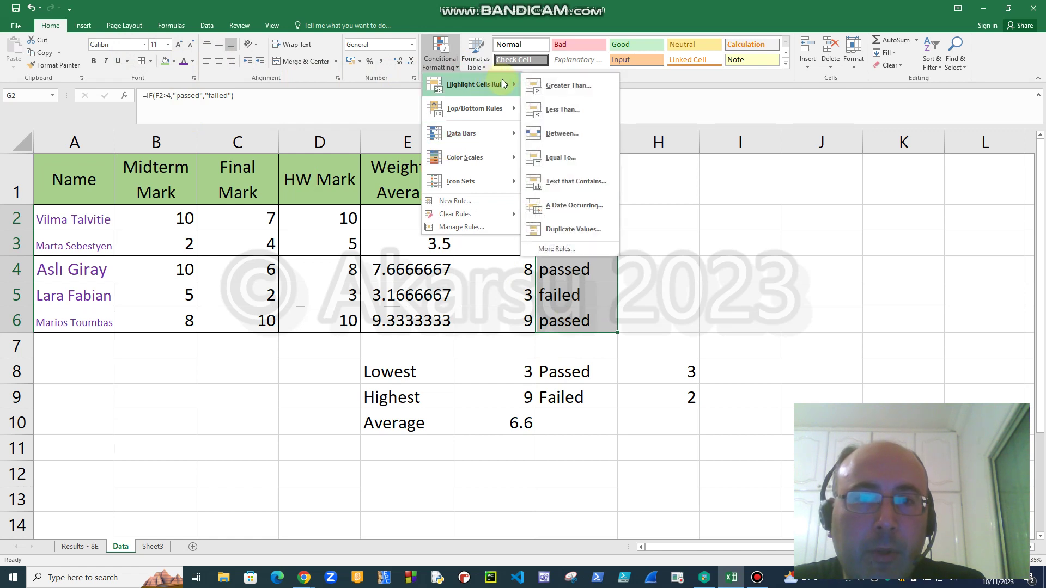
pyautogui.click(598, 159)
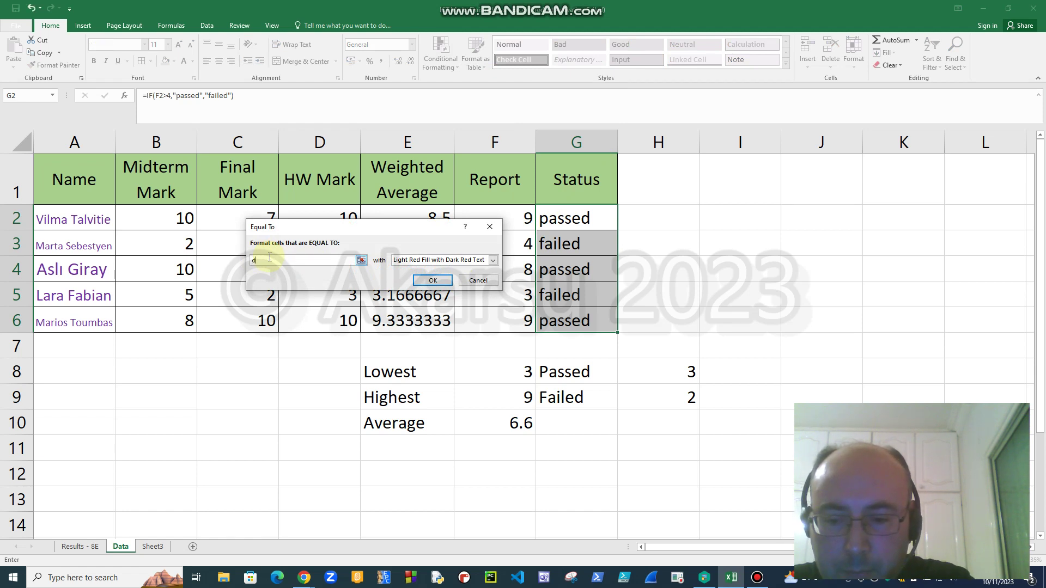
pyautogui.write('failed')
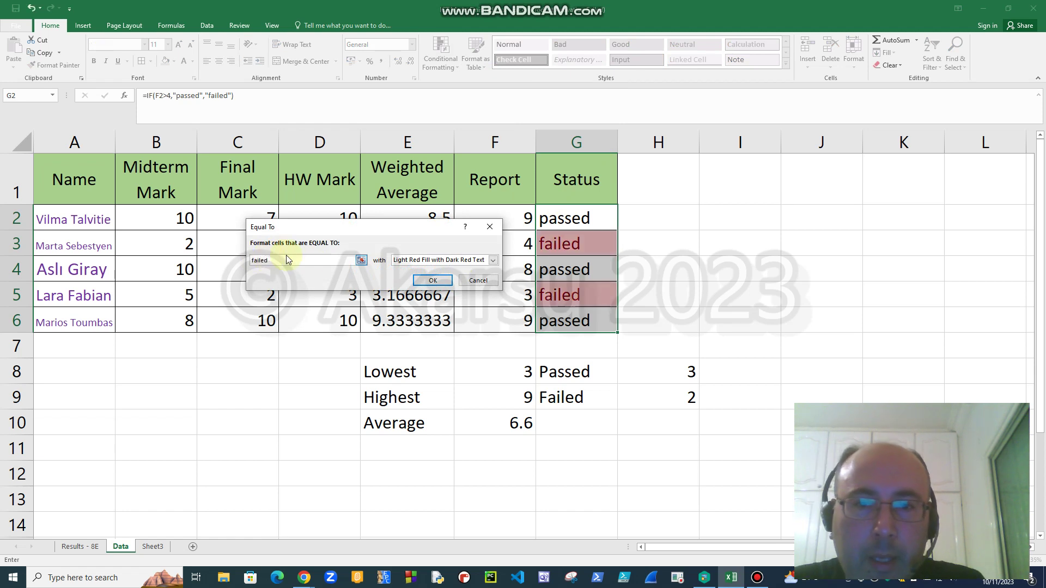
pyautogui.click(493, 261)
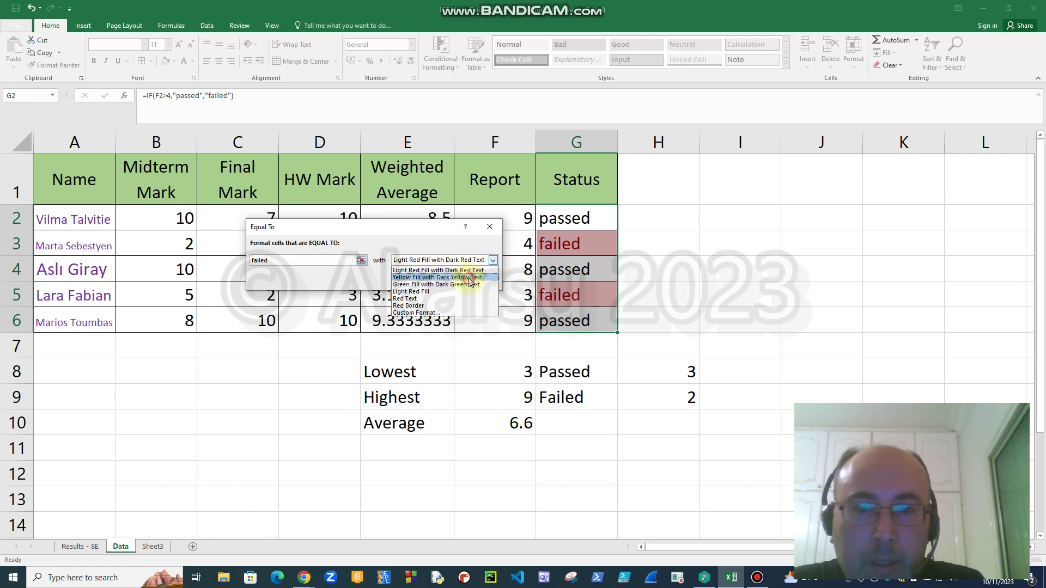
pyautogui.click(470, 277)
pyautogui.click(493, 261)
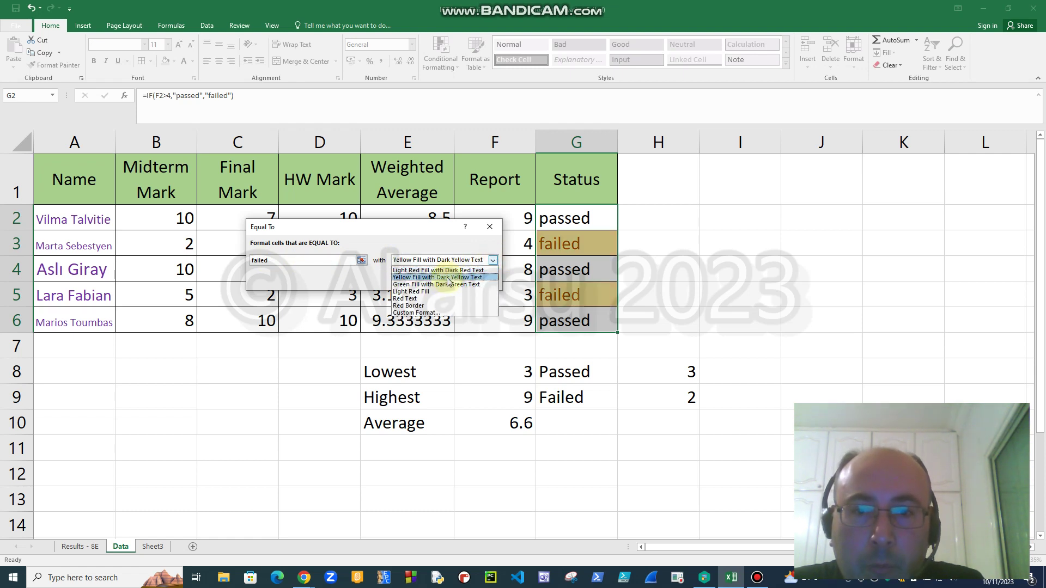
pyautogui.click(451, 270)
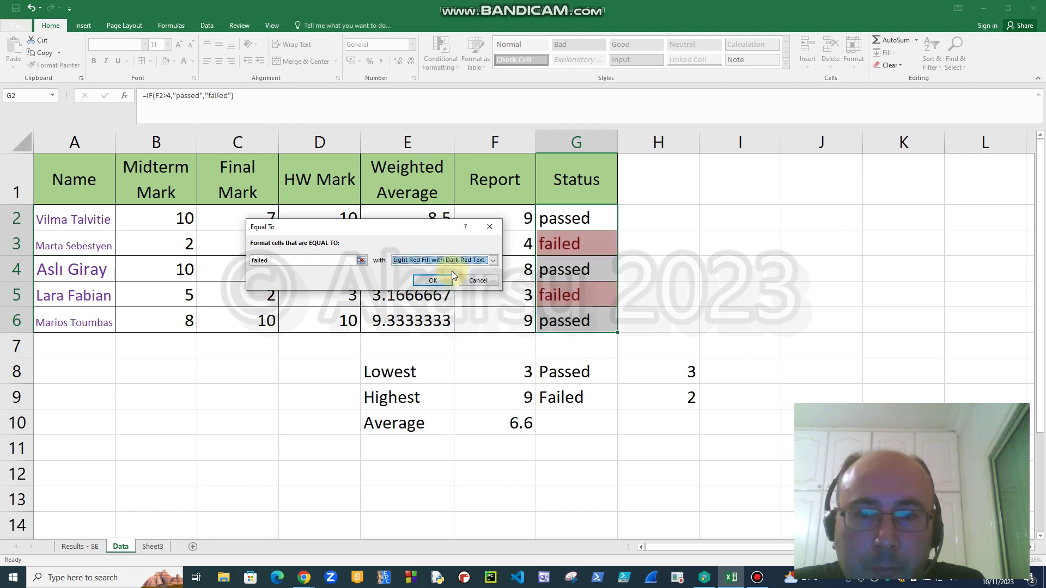
pyautogui.click(436, 283)
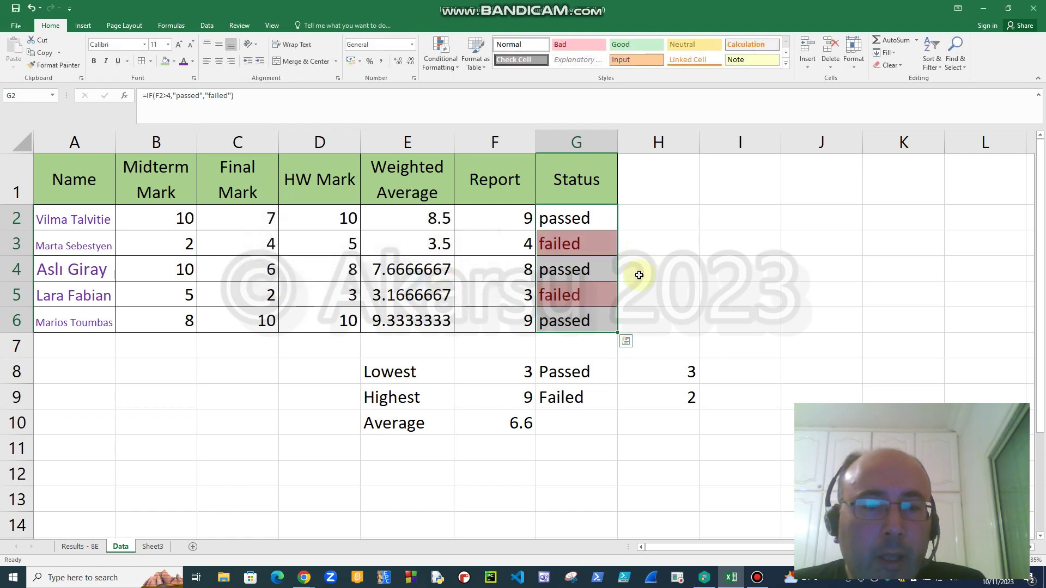
# Add an Equal To rule for 'passed' with Green Fill with Dark Green Text on G2:G6
pyautogui.click(456, 68)
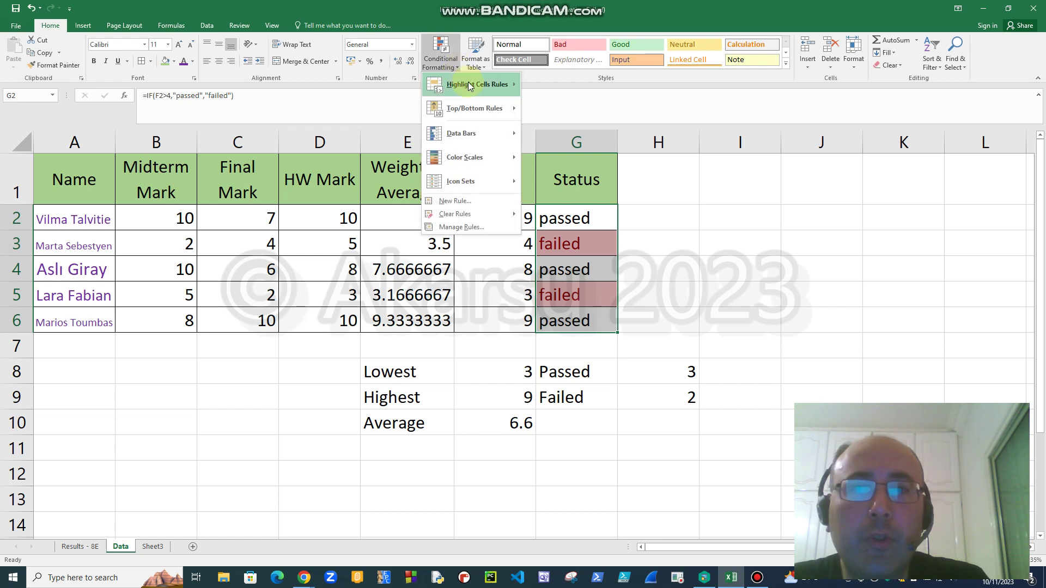
pyautogui.moveTo(468, 85)
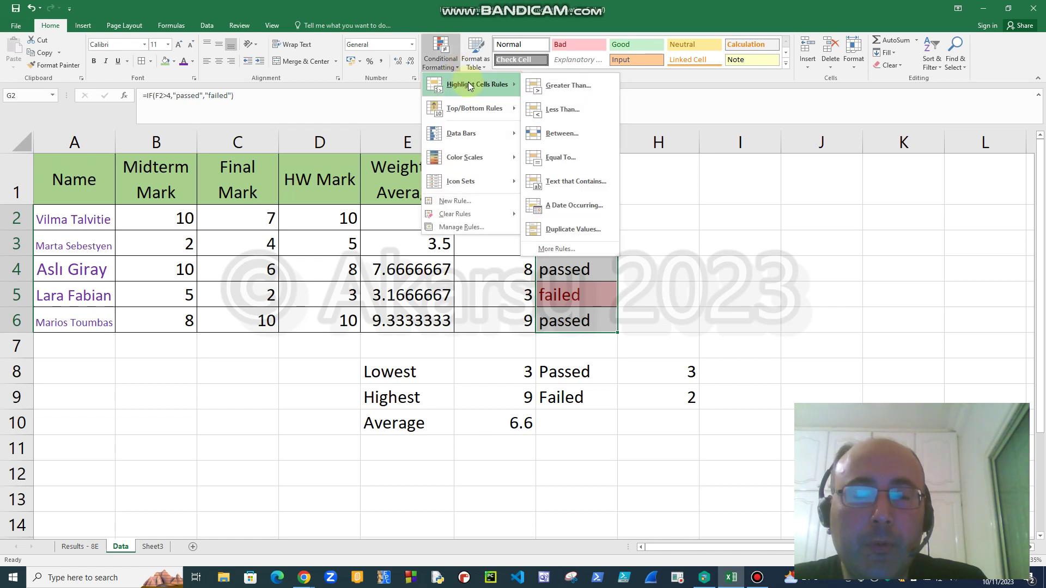
pyautogui.click(586, 160)
pyautogui.write('pass')
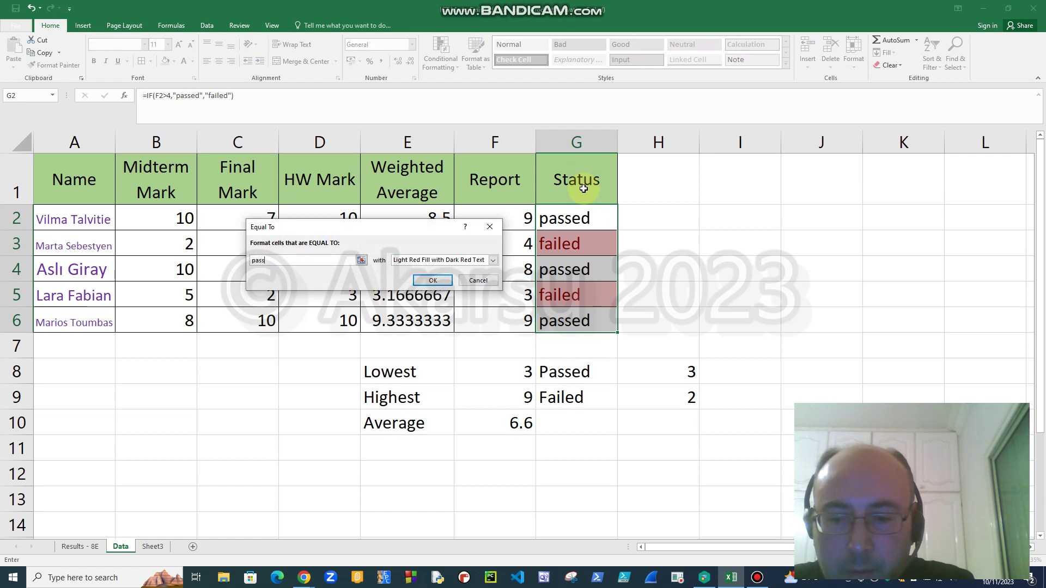
pyautogui.write('ed')
pyautogui.click(492, 260)
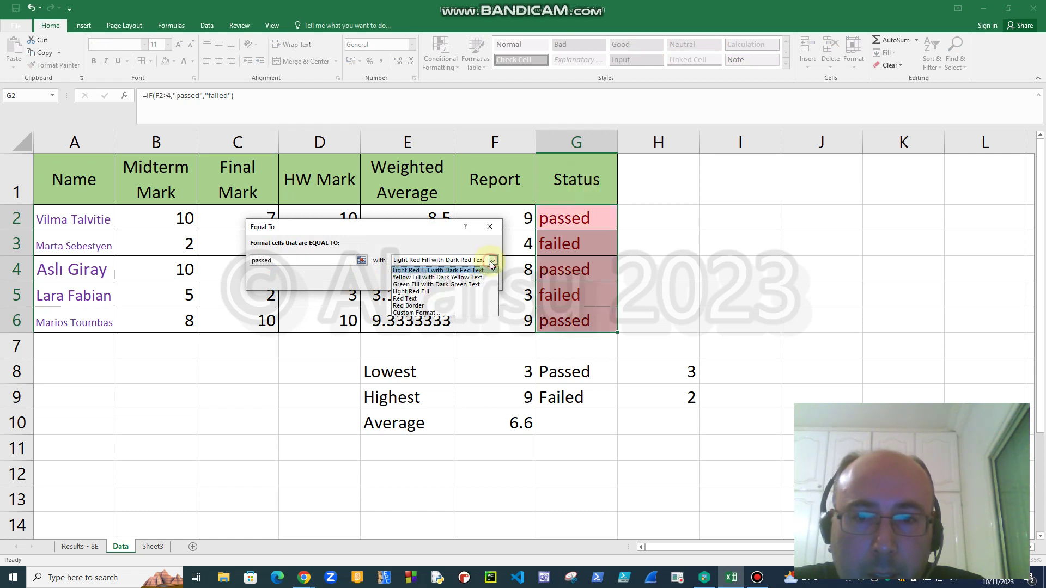
pyautogui.click(450, 285)
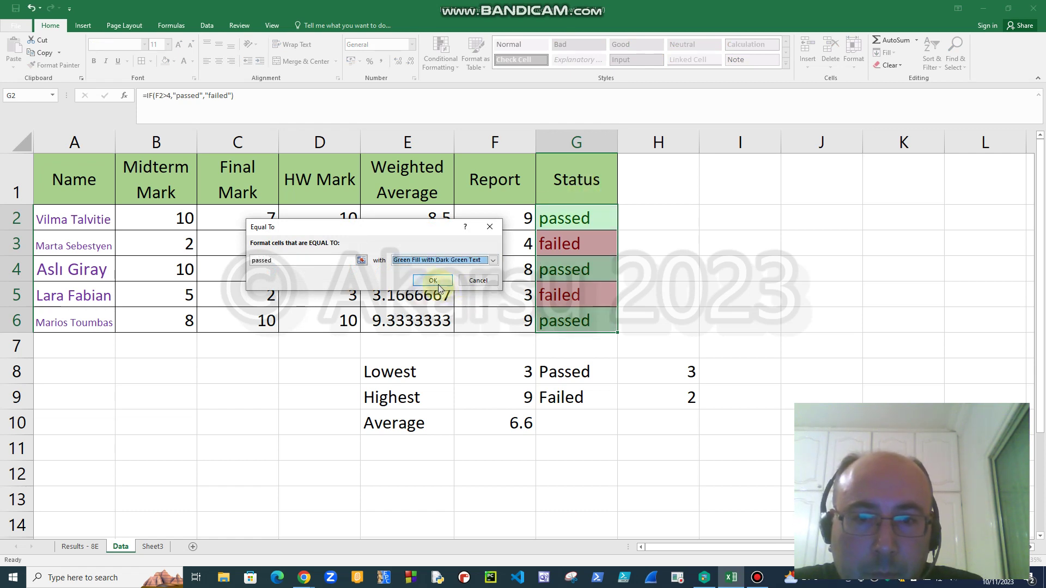
pyautogui.click(439, 285)
pyautogui.click(749, 273)
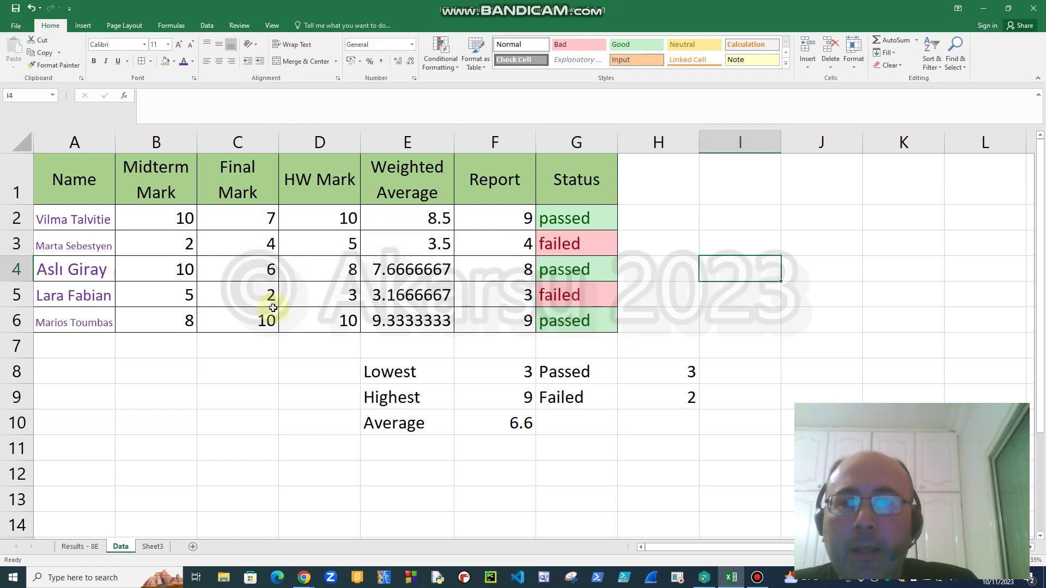
pyautogui.doubleClick(258, 321)
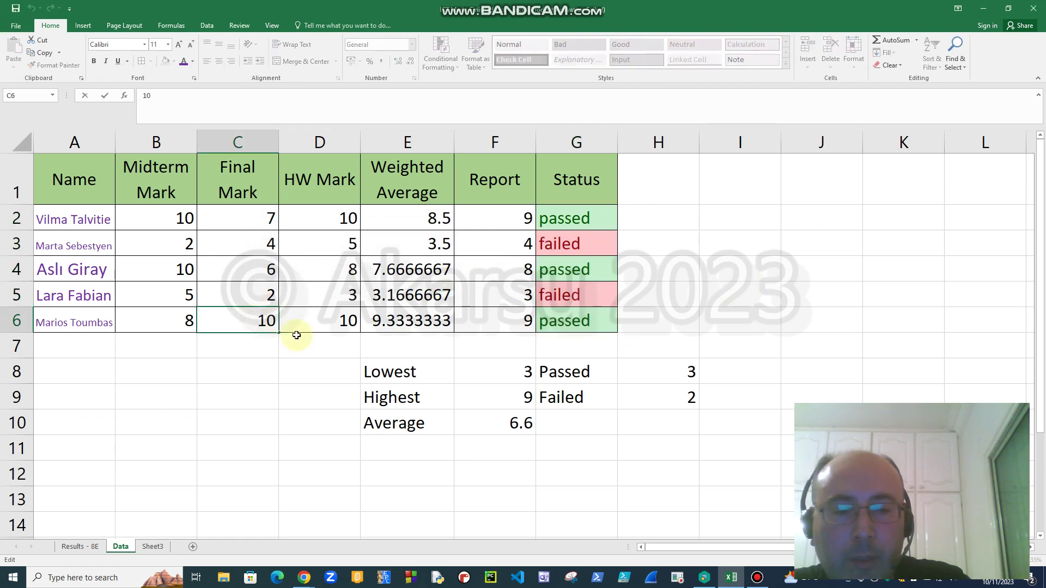
pyautogui.write('0')
pyautogui.press('Return')
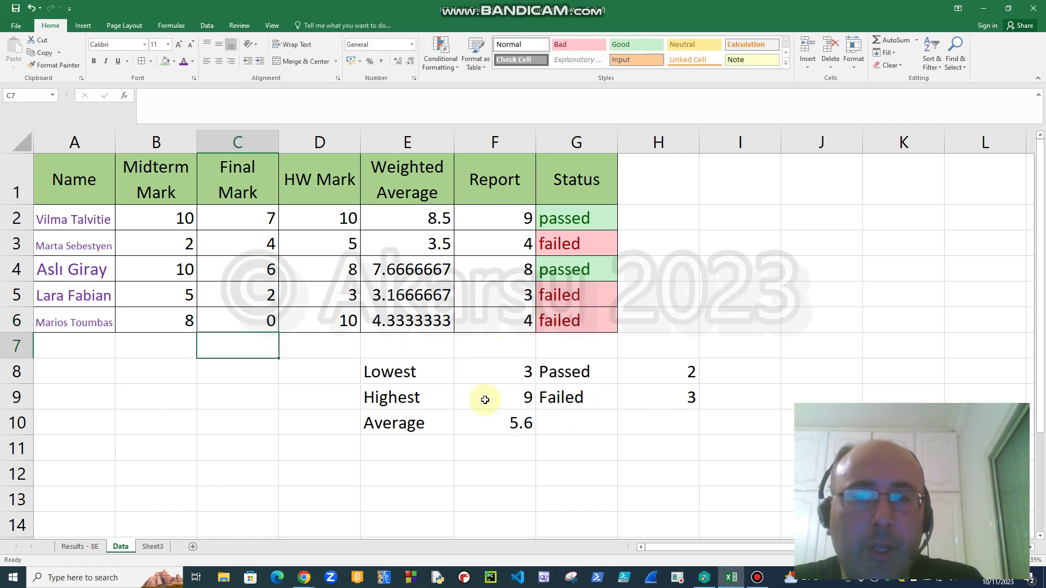
pyautogui.hotkey('ctrl', 'z')
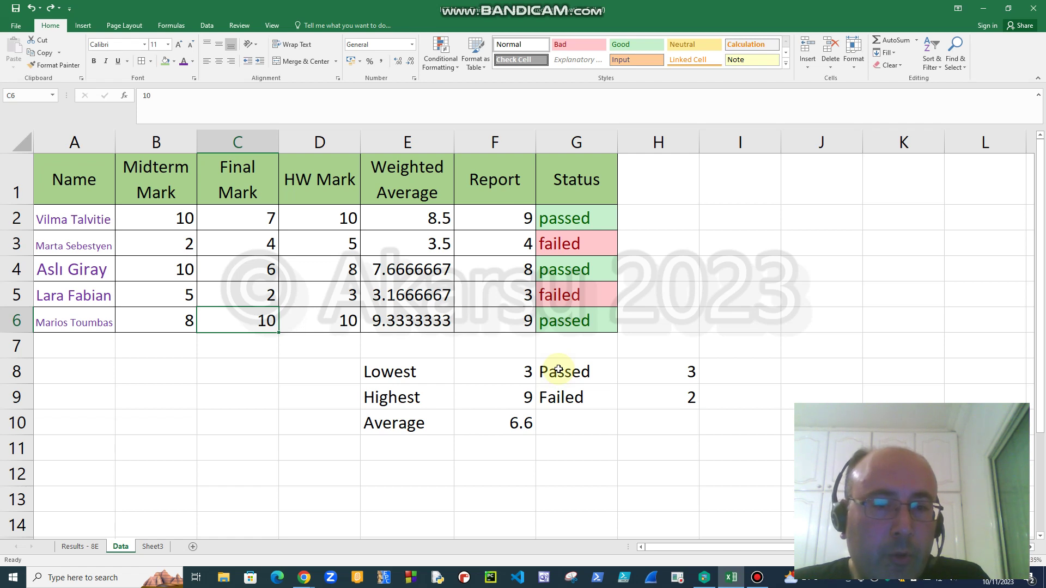
# Insert a 3-D Pie chart of the Passed and Failed counts in G8:H9
pyautogui.moveTo(559, 370); pyautogui.dragTo(663, 405)
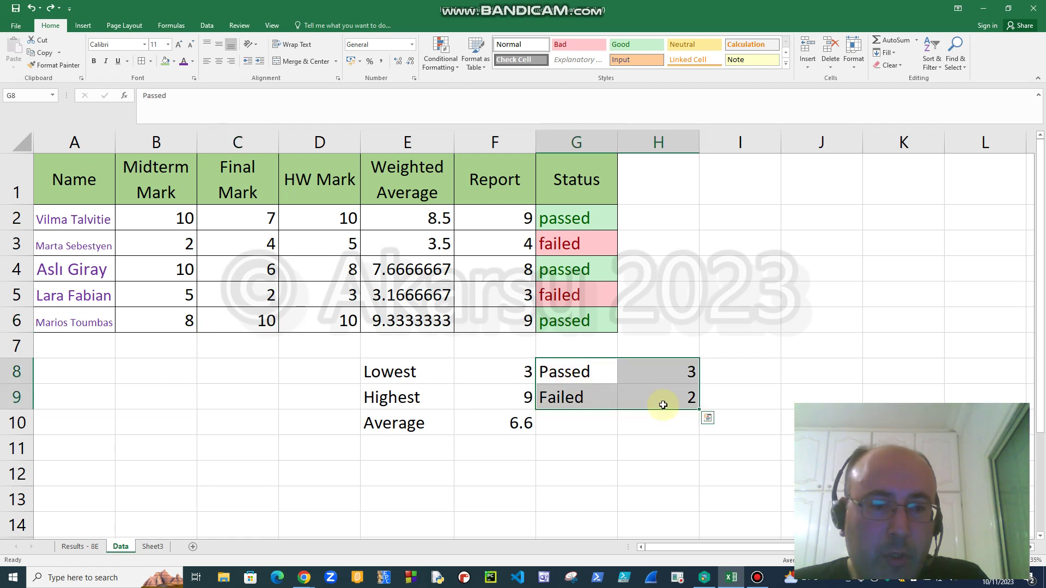
pyautogui.click(83, 25)
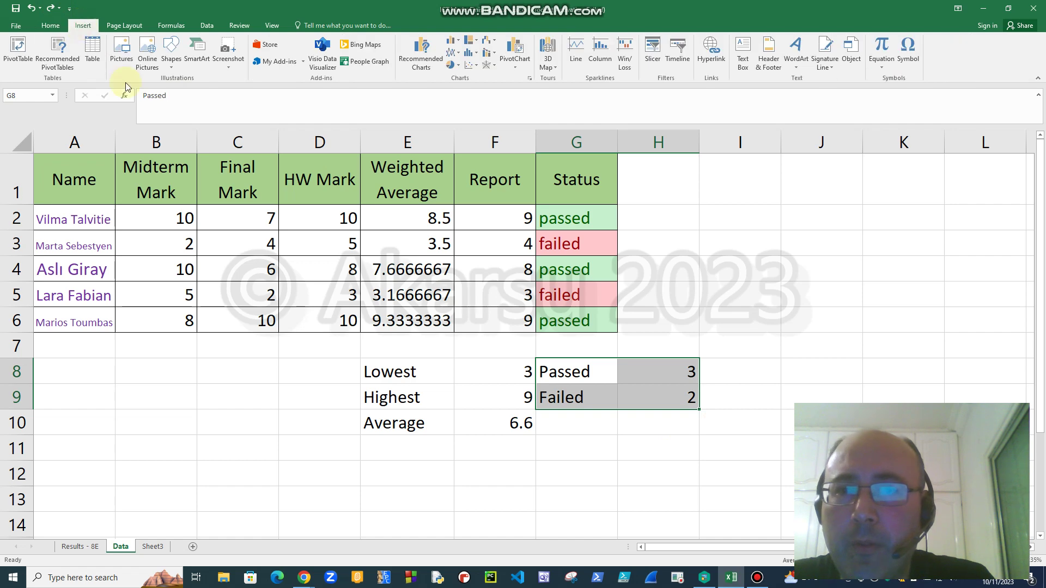
pyautogui.click(460, 41)
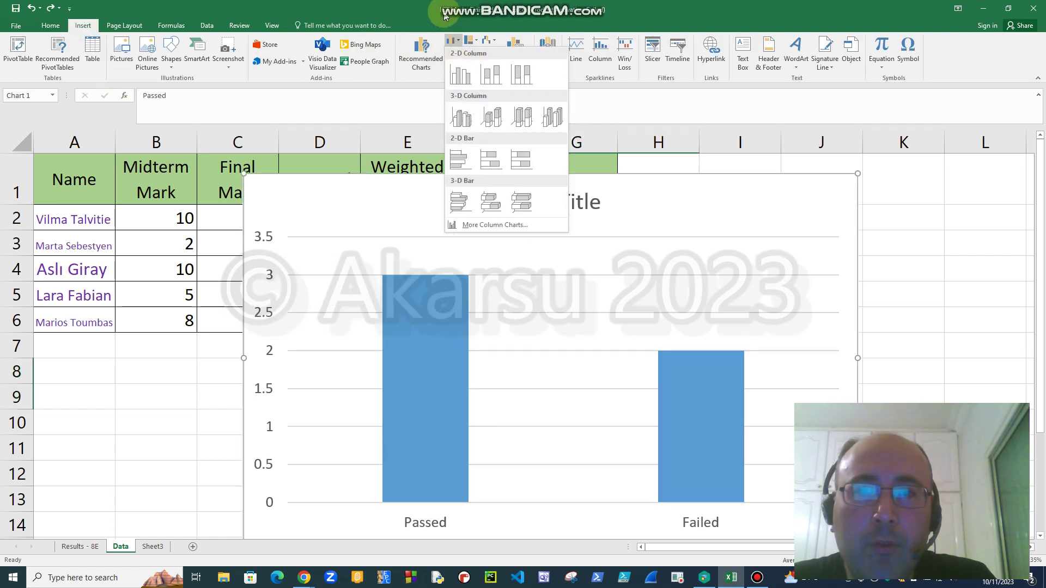
pyautogui.press('Escape')
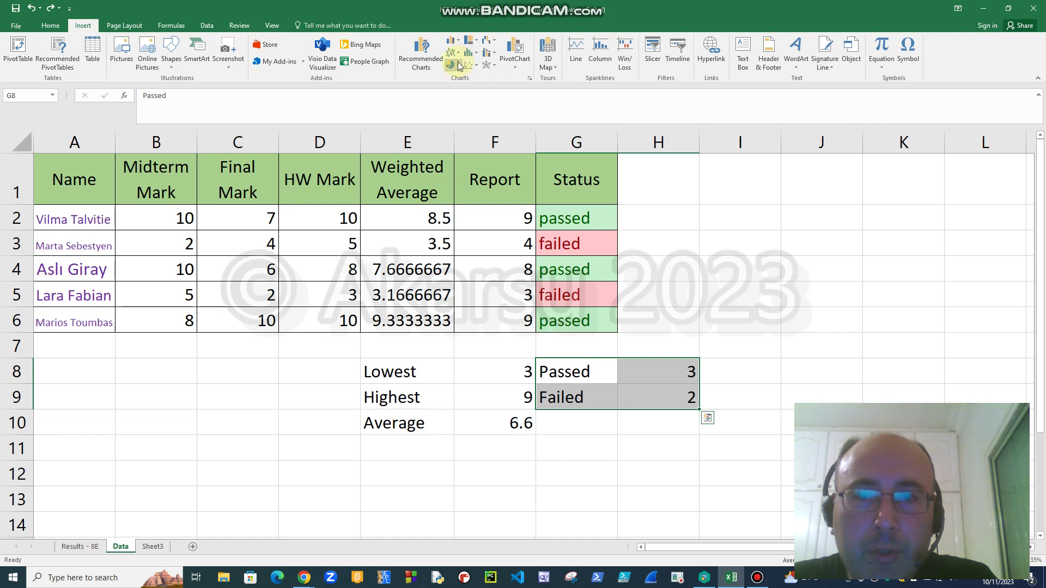
pyautogui.click(458, 65)
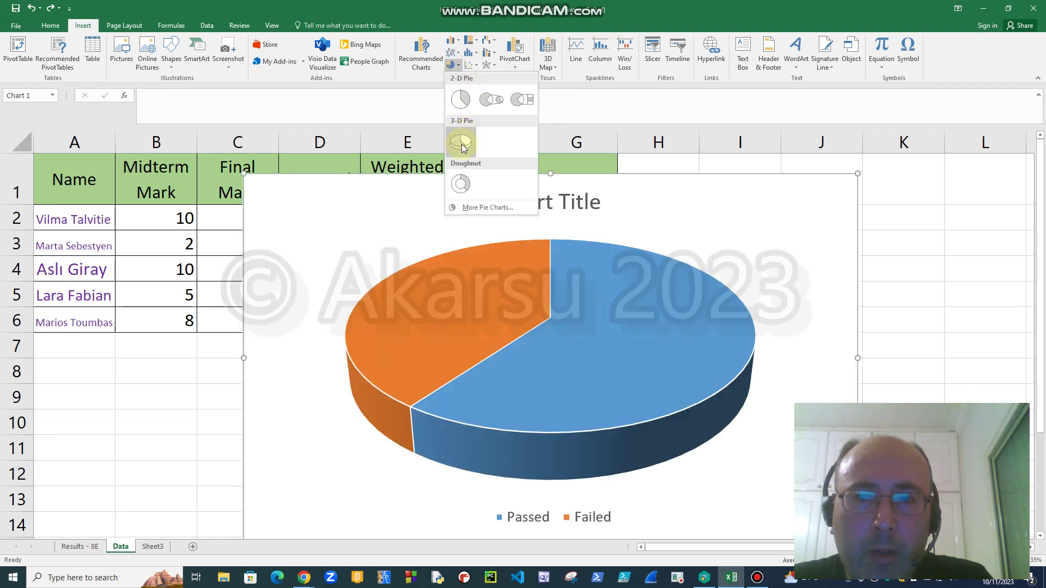
pyautogui.click(462, 146)
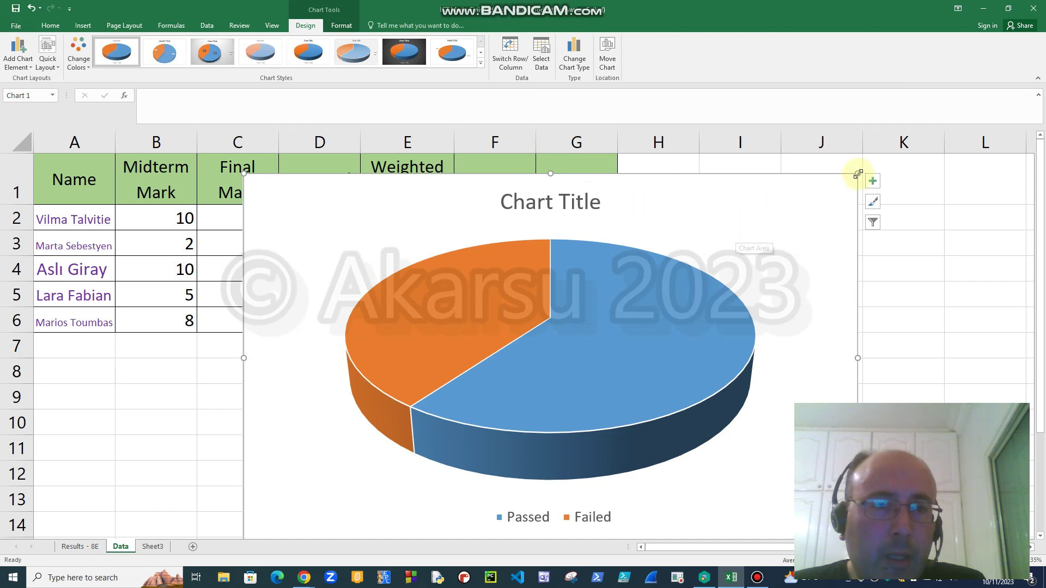
# Shrink the pie chart and position it to the right of the marks table
pyautogui.moveTo(857, 174); pyautogui.dragTo(950, 173)
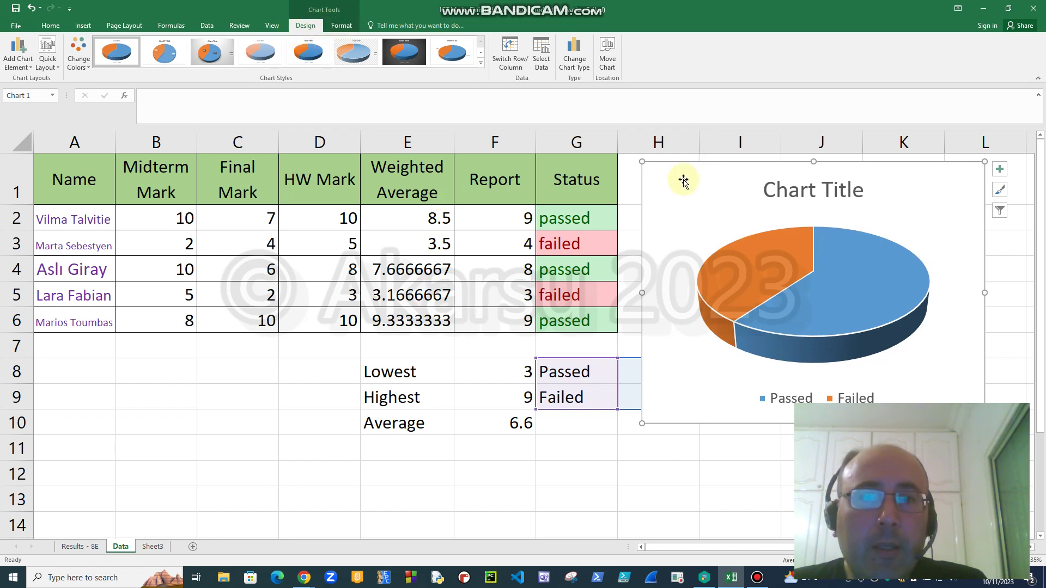
pyautogui.click(253, 374)
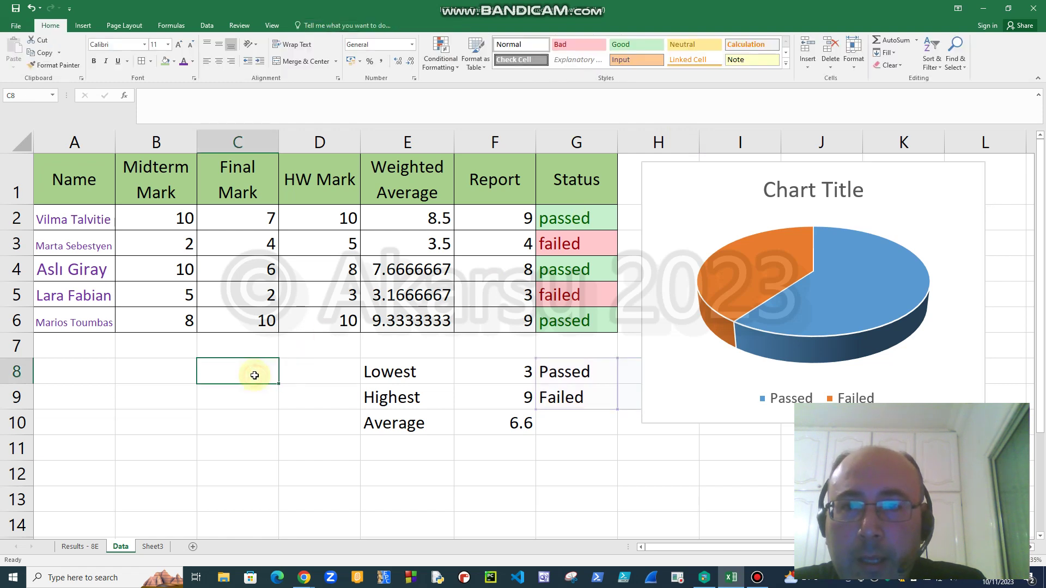
pyautogui.click(157, 378)
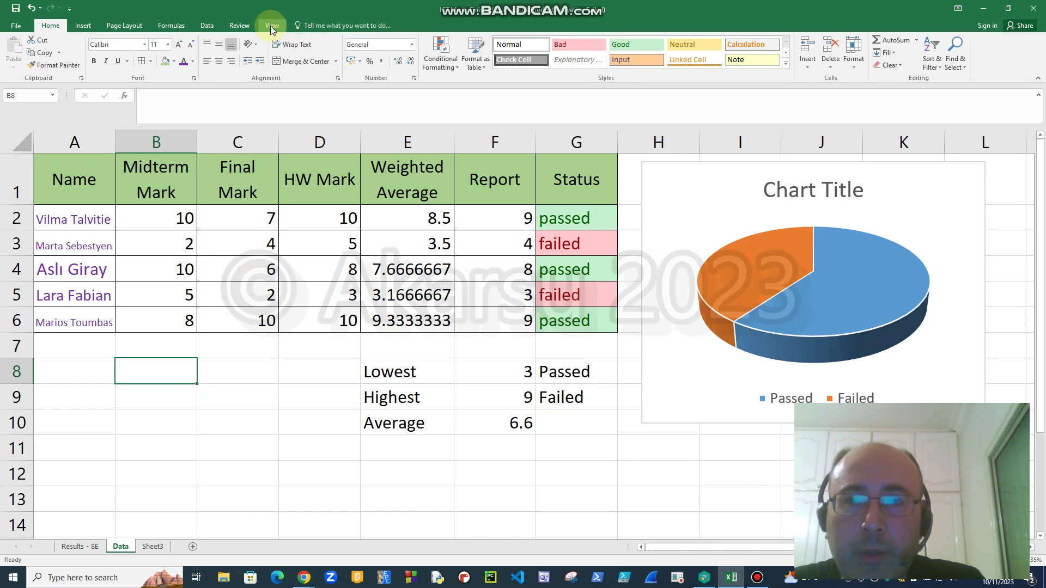
# Apply Chart Style 3 to show 40% and 60% slice labels and a bold title
pyautogui.click(657, 174)
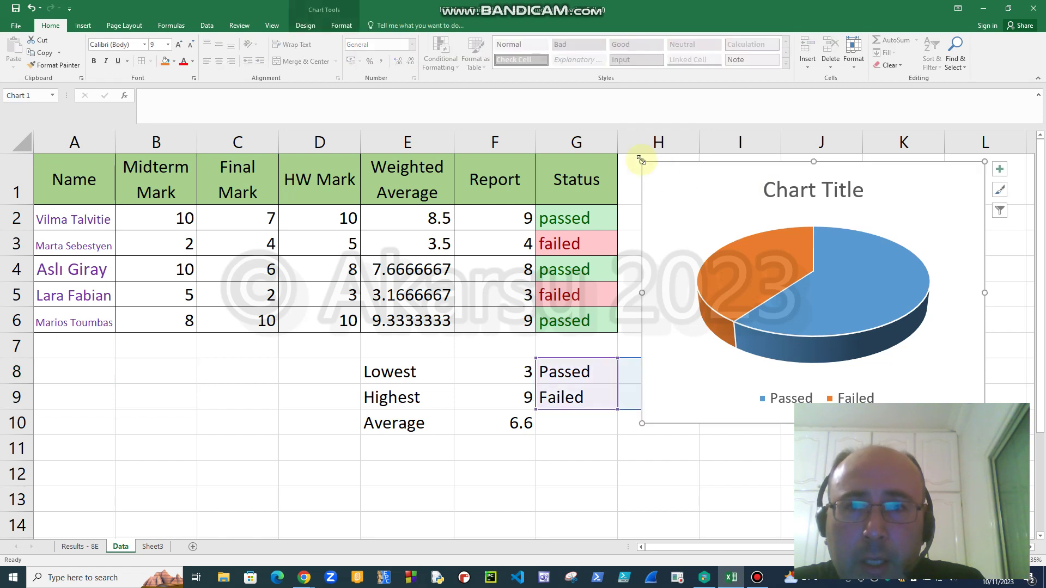
pyautogui.click(307, 30)
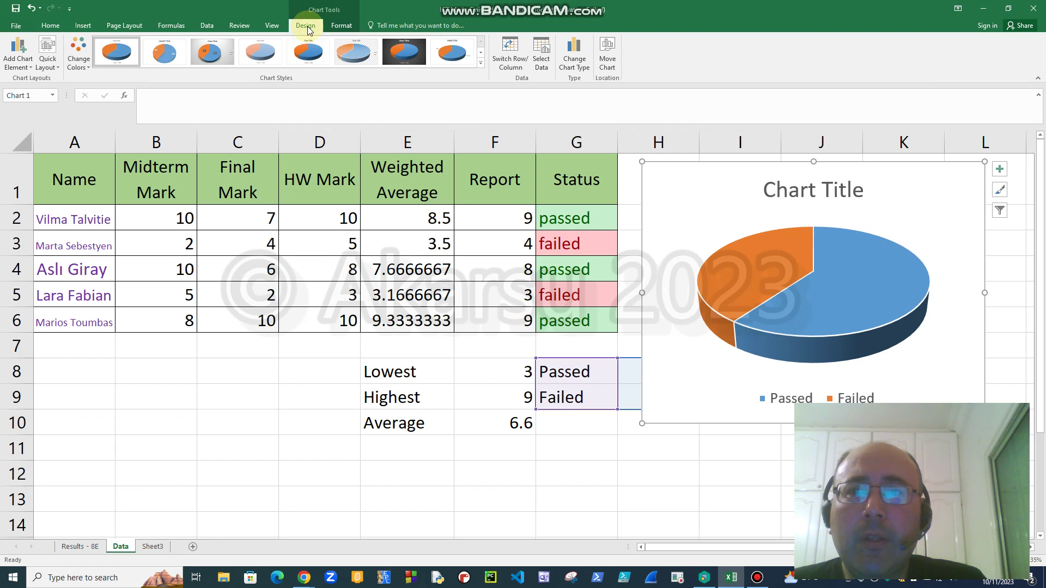
pyautogui.click(209, 58)
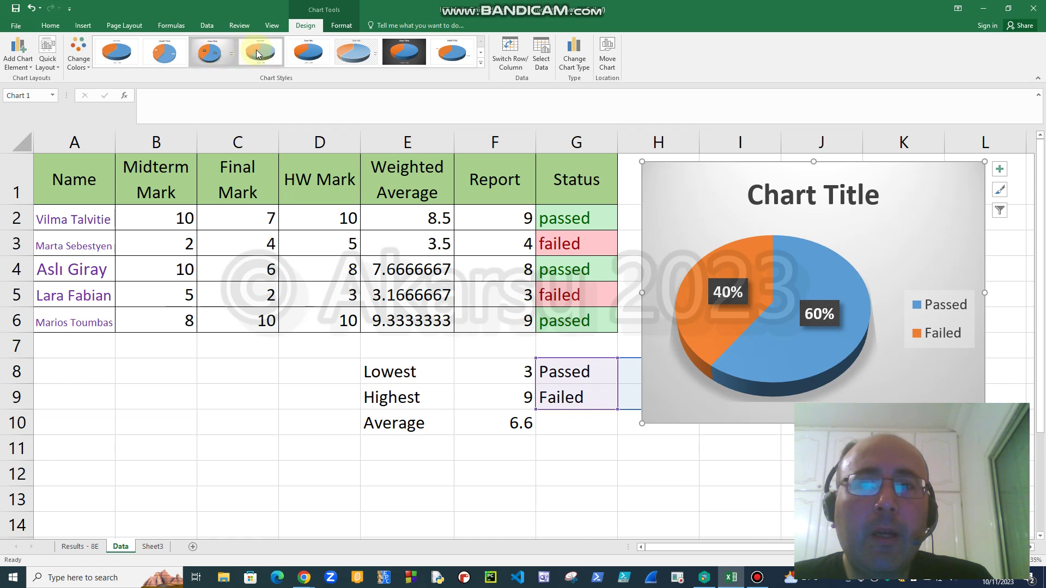
# Set the chart's Shape Outline to a 4½ pt, dotted, purple border
pyautogui.click(345, 28)
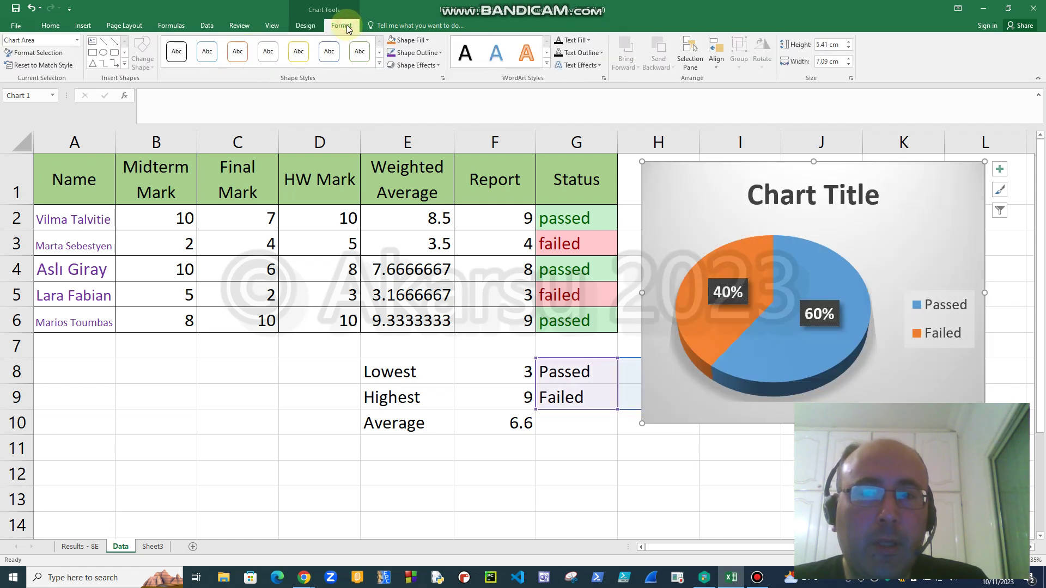
pyautogui.click(423, 40)
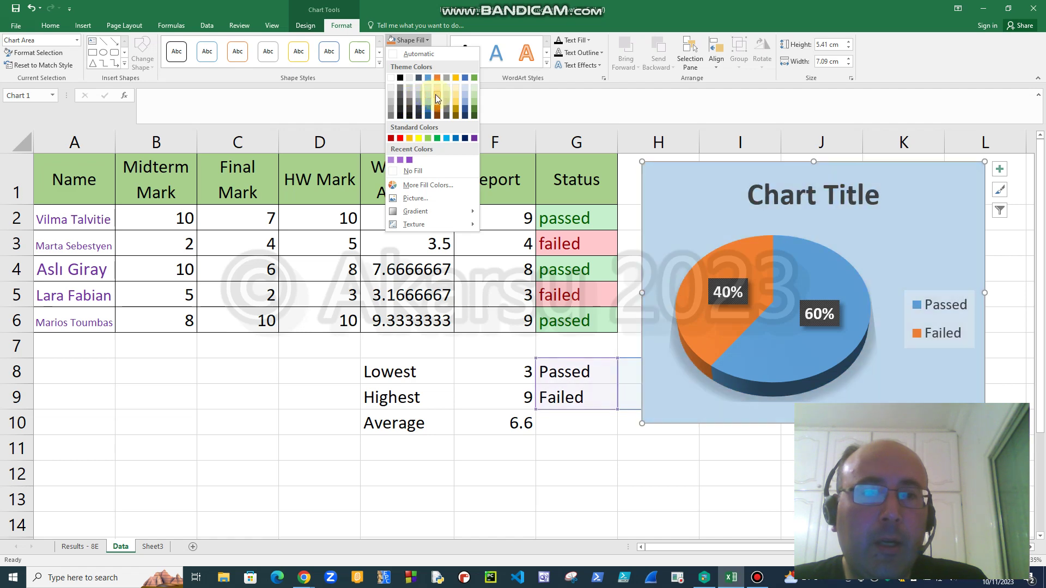
pyautogui.click(440, 54)
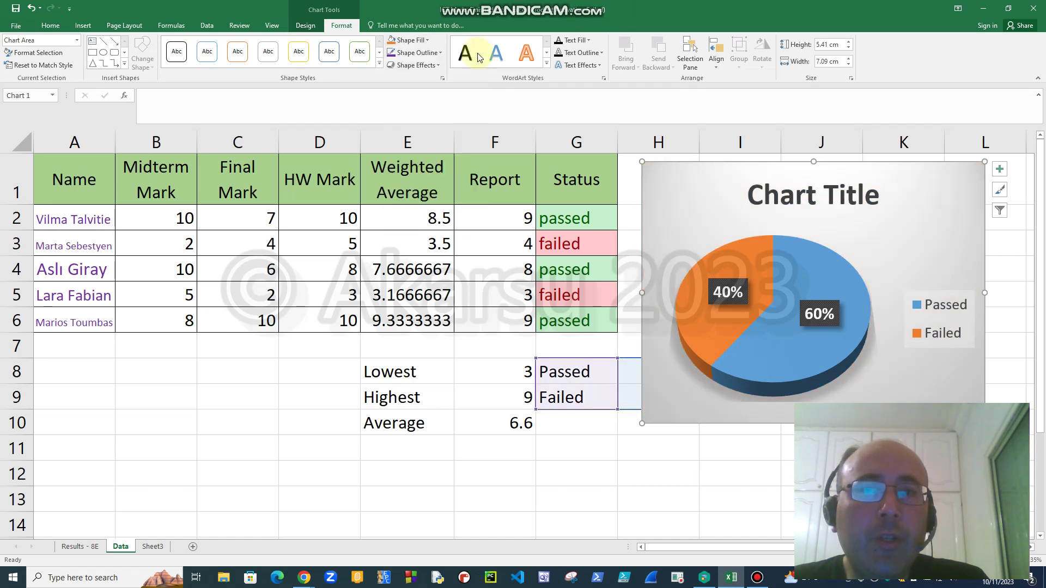
pyautogui.click(441, 53)
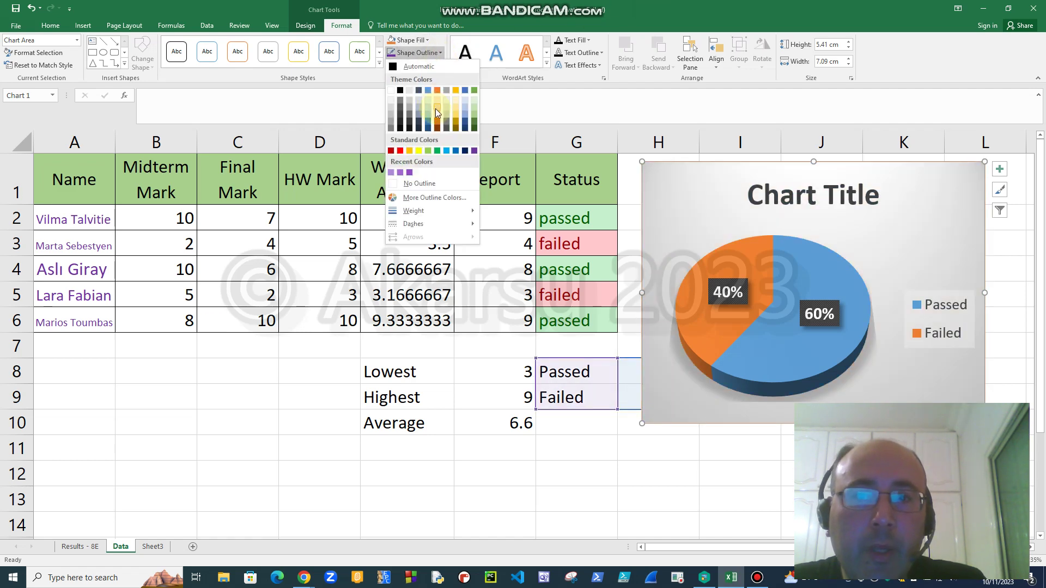
pyautogui.moveTo(451, 212)
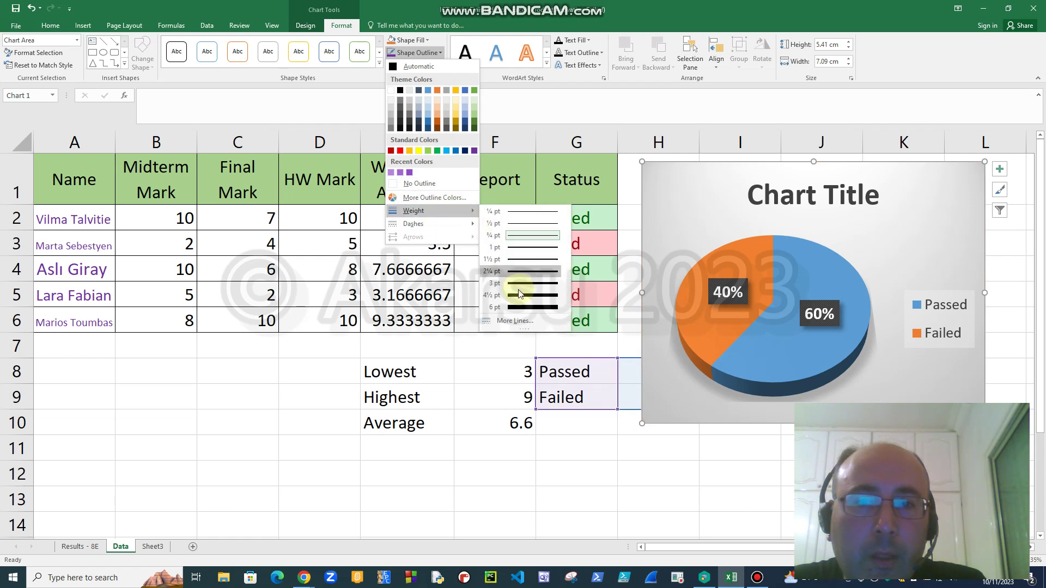
pyautogui.click(519, 295)
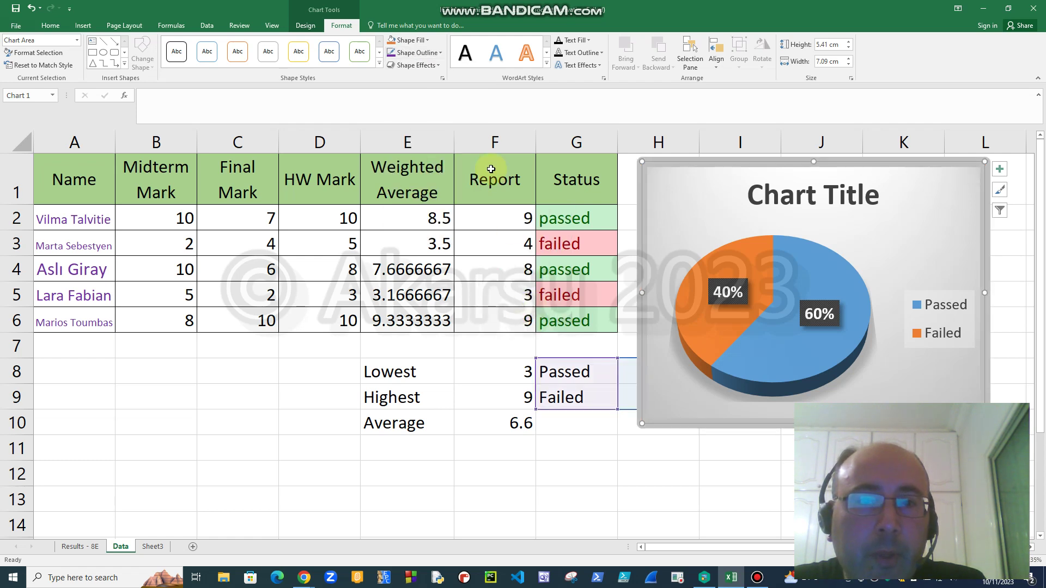
pyautogui.click(441, 53)
pyautogui.moveTo(453, 222)
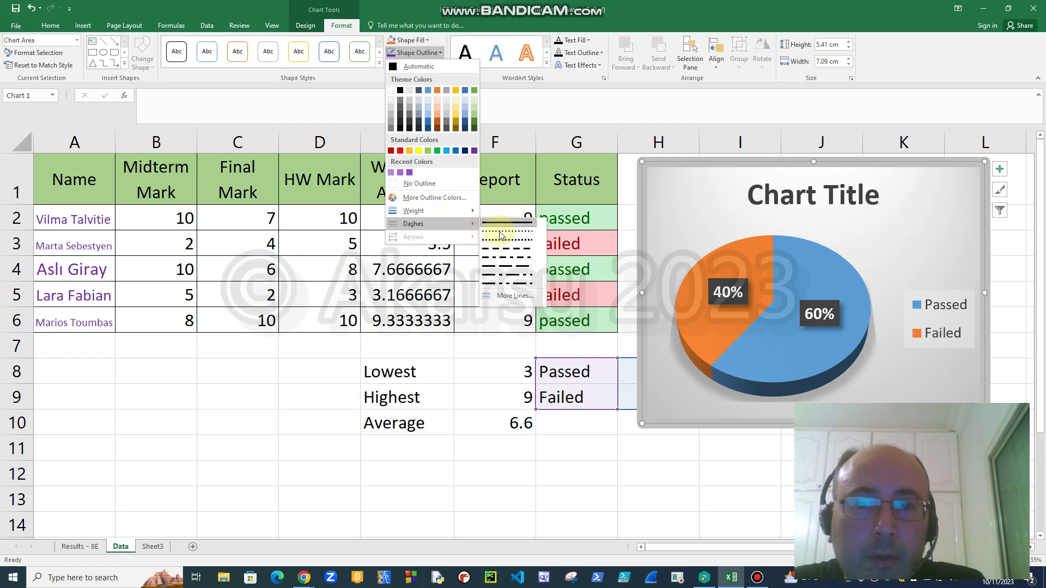
pyautogui.click(504, 238)
pyautogui.click(430, 52)
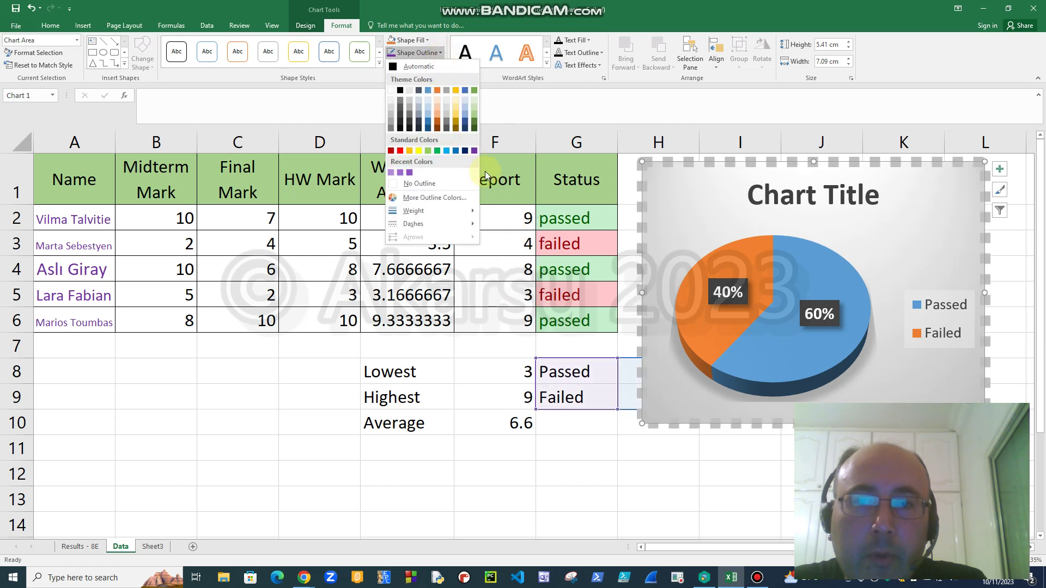
pyautogui.click(474, 150)
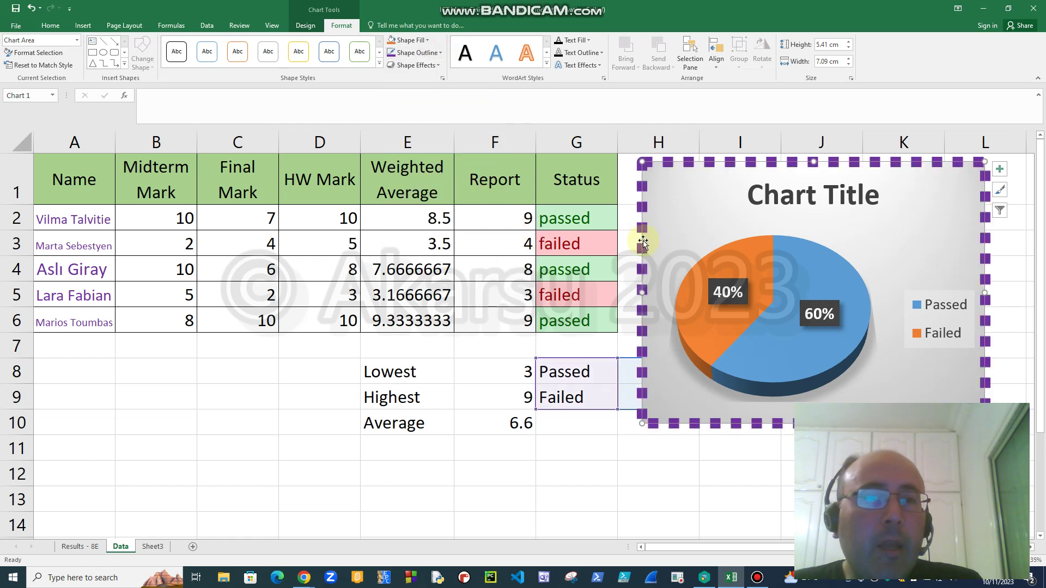
pyautogui.click(545, 66)
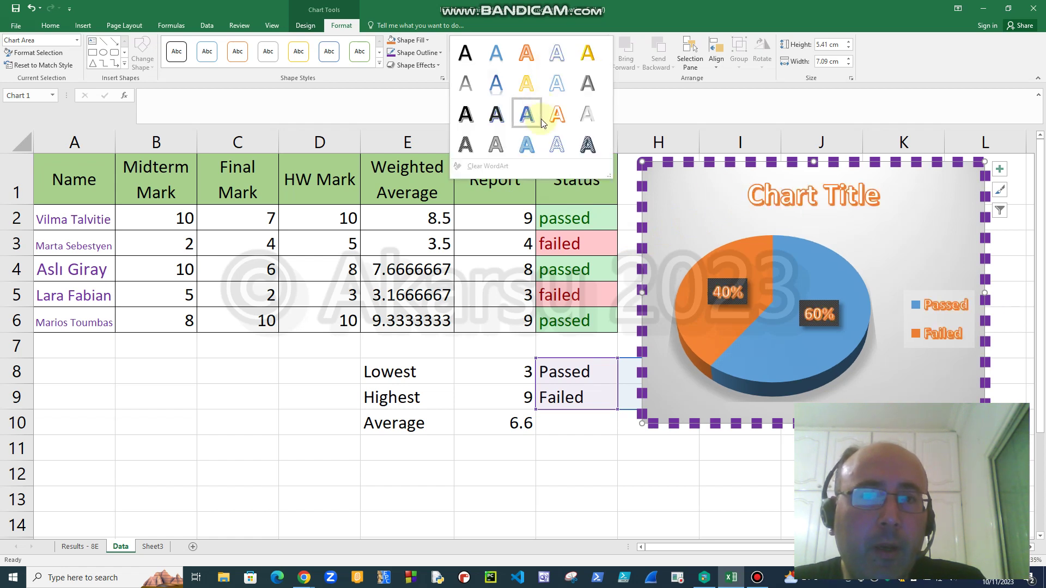